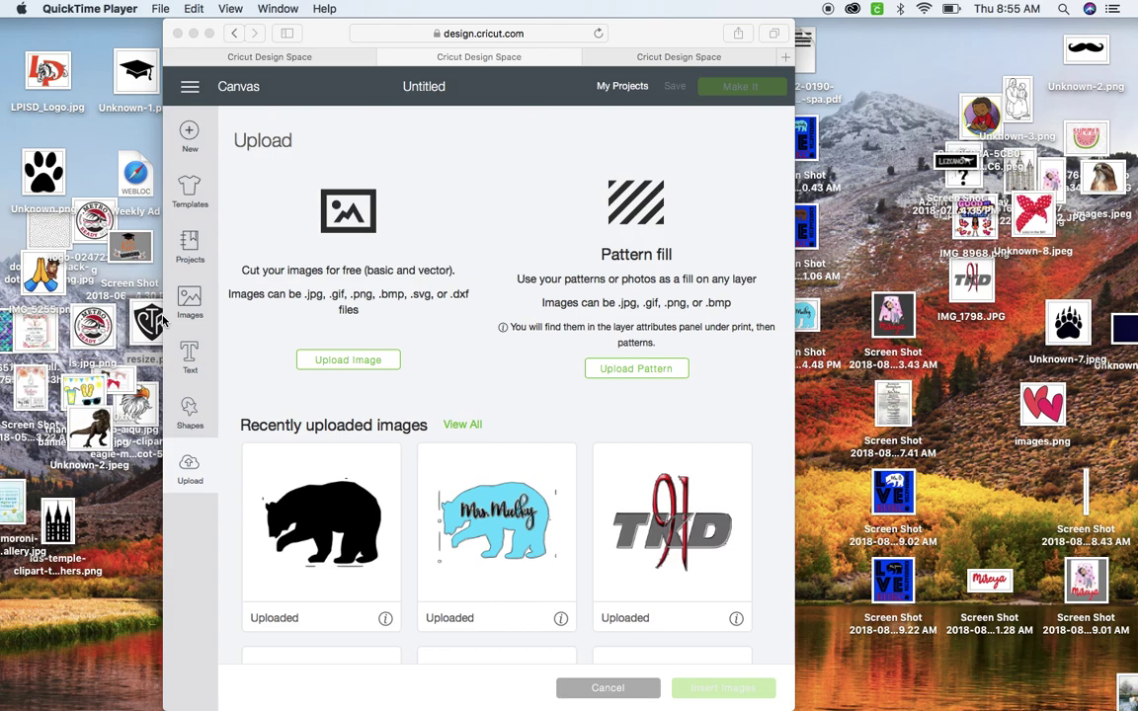
# - Move resize.png to a clear spot on the desktop and load it as a new image upload
pyautogui.moveTo(138, 311); pyautogui.dragTo(62, 655)
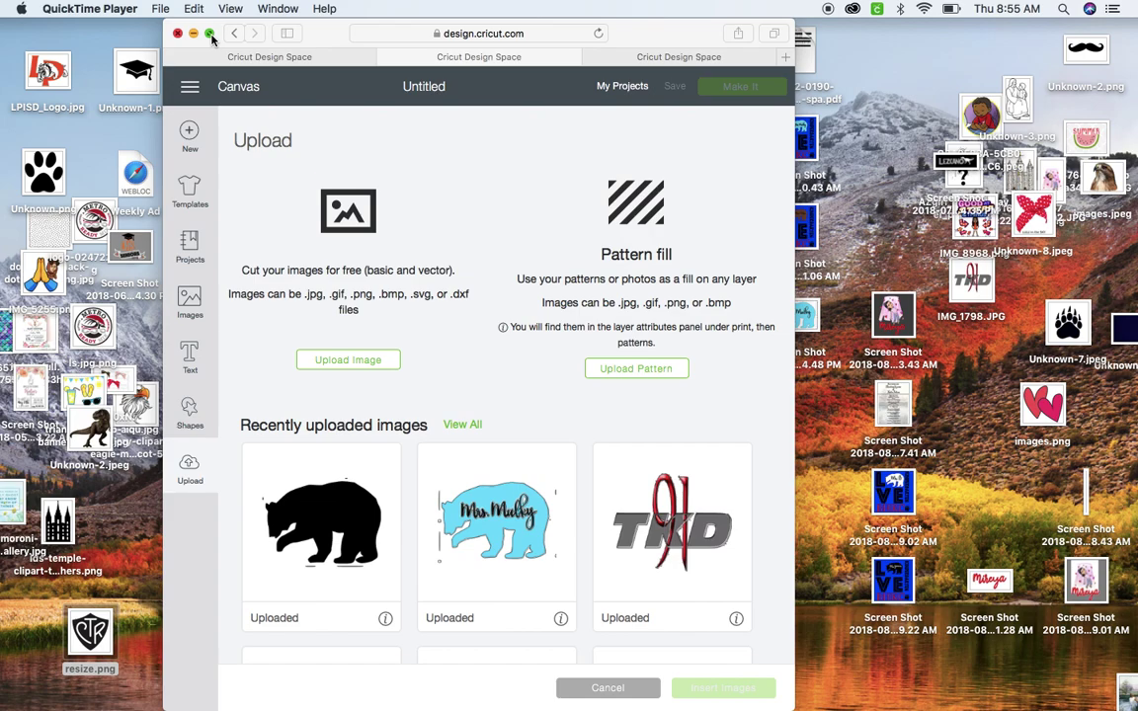
pyautogui.click(376, 365)
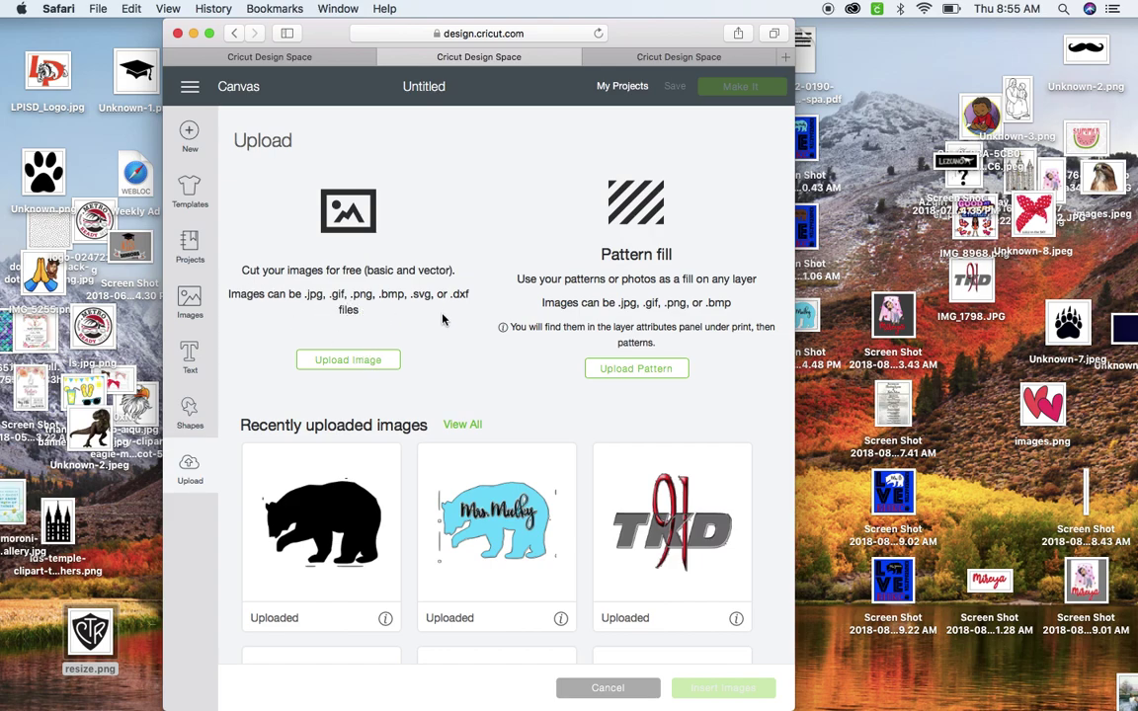
pyautogui.click(375, 367)
pyautogui.moveTo(90, 632); pyautogui.dragTo(529, 360)
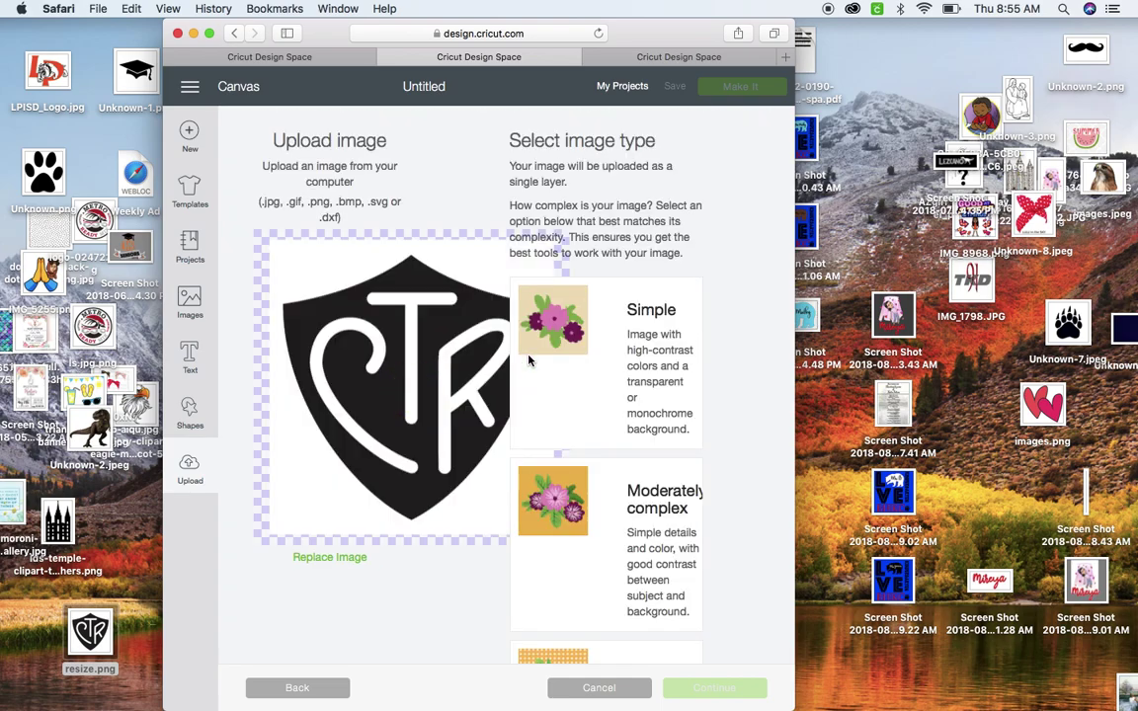
# - Set the uploaded image's type to Complex, continue to the background removal, and show the browser window full screen
pyautogui.scroll(-3, 569, 306)
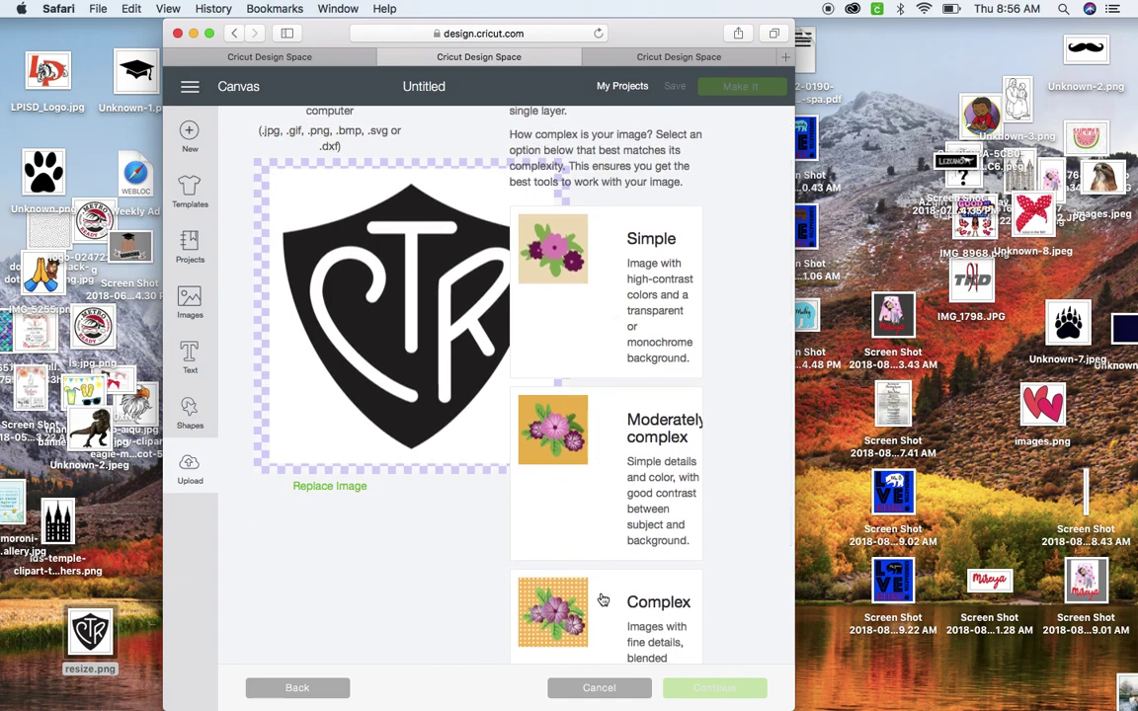
pyautogui.click(602, 599)
pyautogui.click(725, 690)
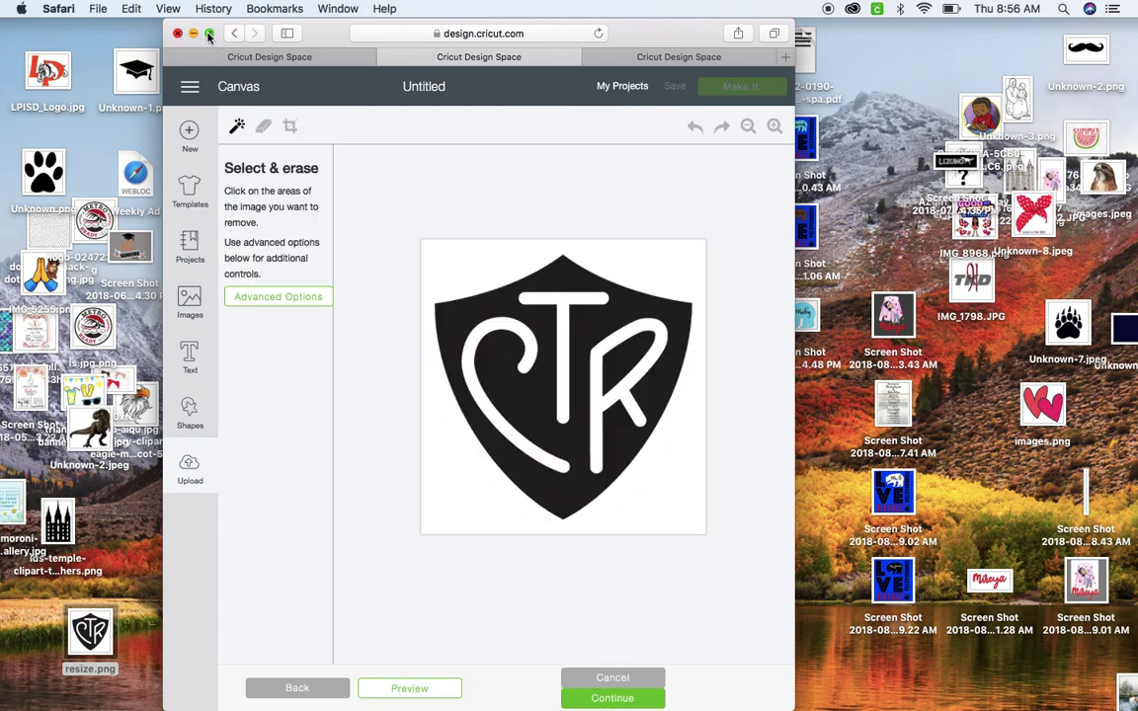
pyautogui.click(208, 35)
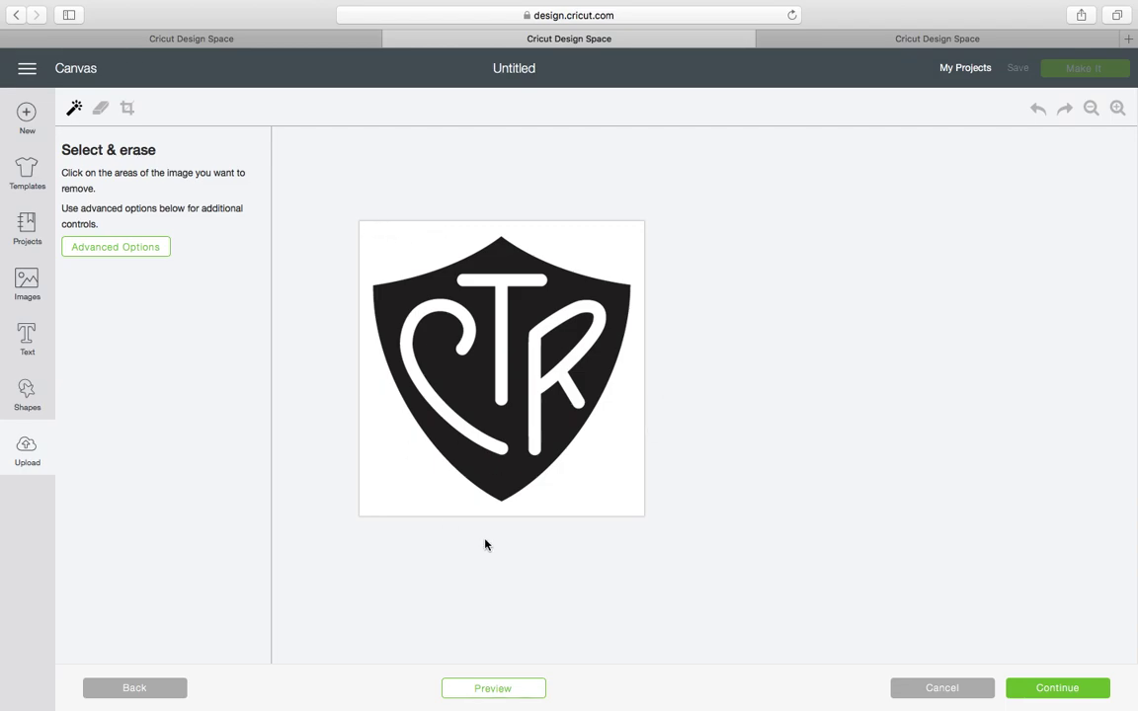
# - Erase the white background around the shield and the white CTR lettering, check the cut preview, and continue
pyautogui.click(500, 691)
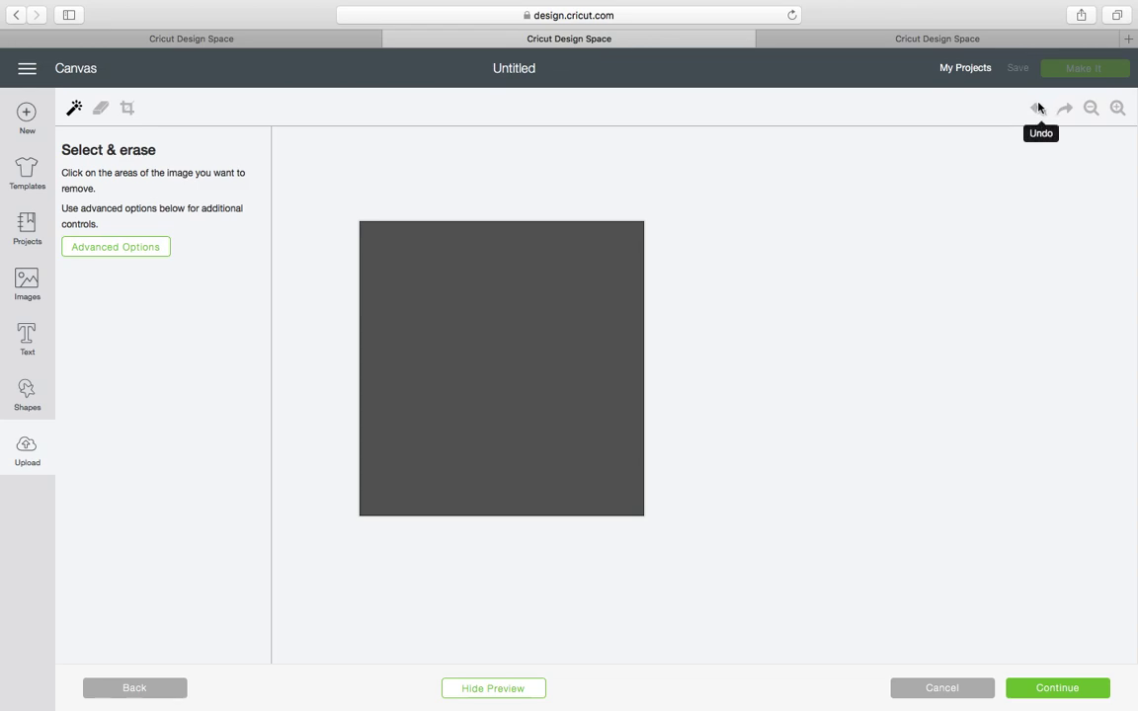
pyautogui.click(459, 697)
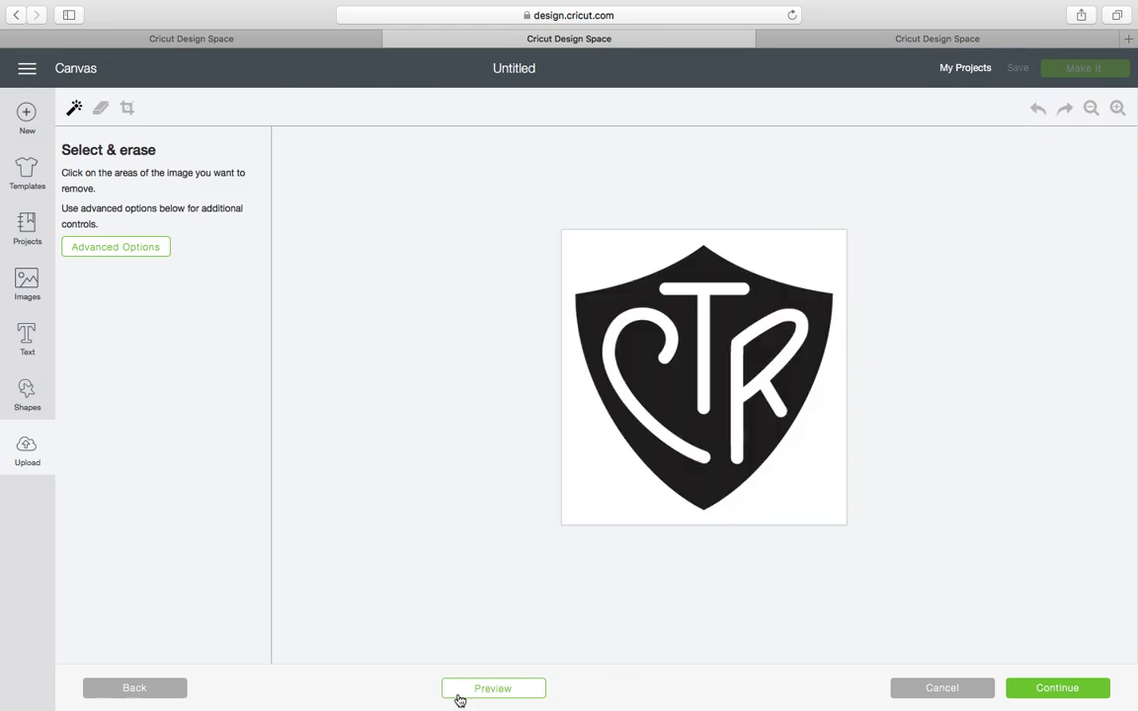
pyautogui.click(618, 259)
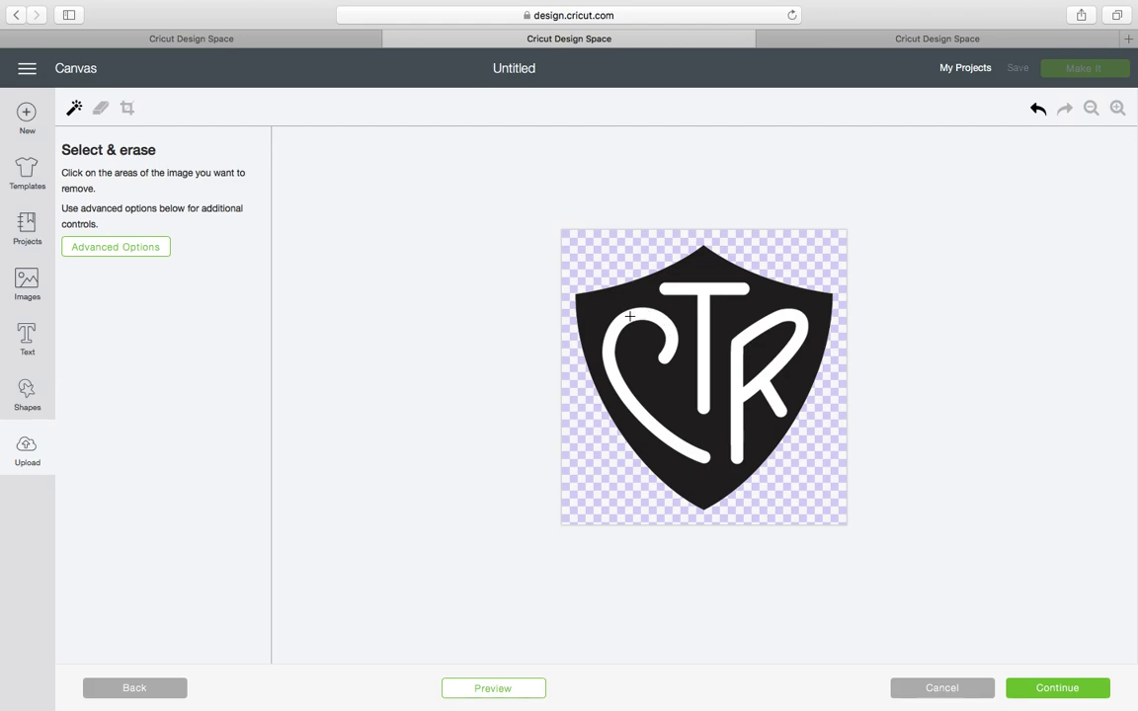
pyautogui.click(666, 295)
pyautogui.click(739, 327)
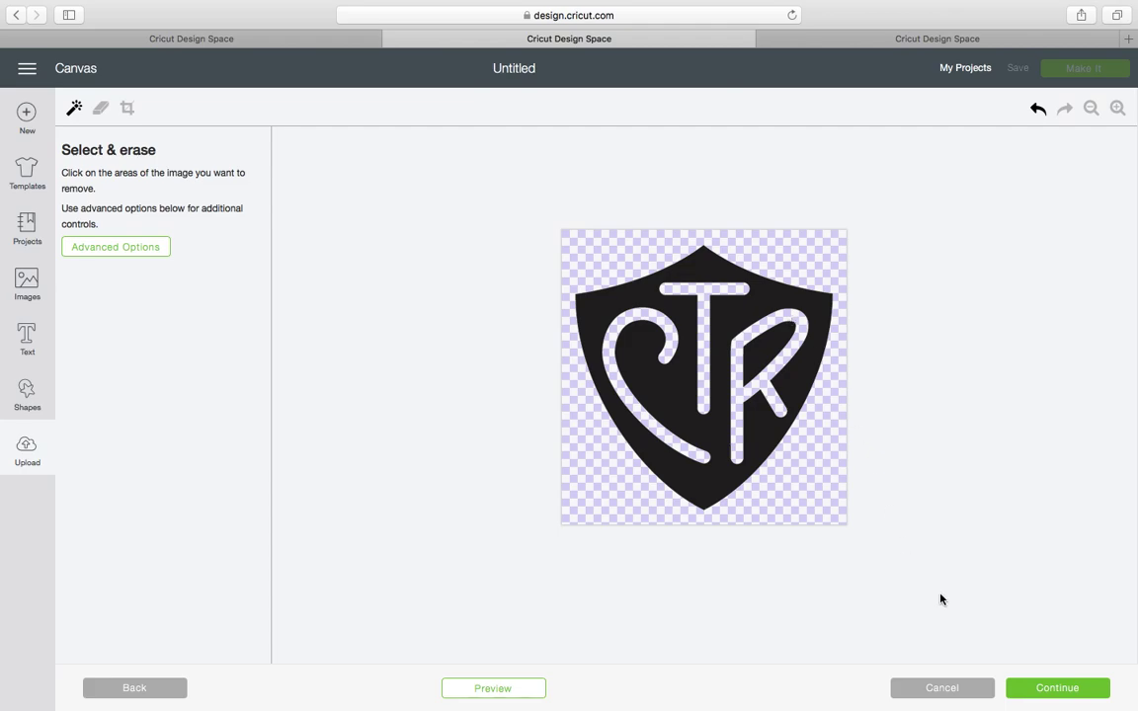
pyautogui.click(473, 688)
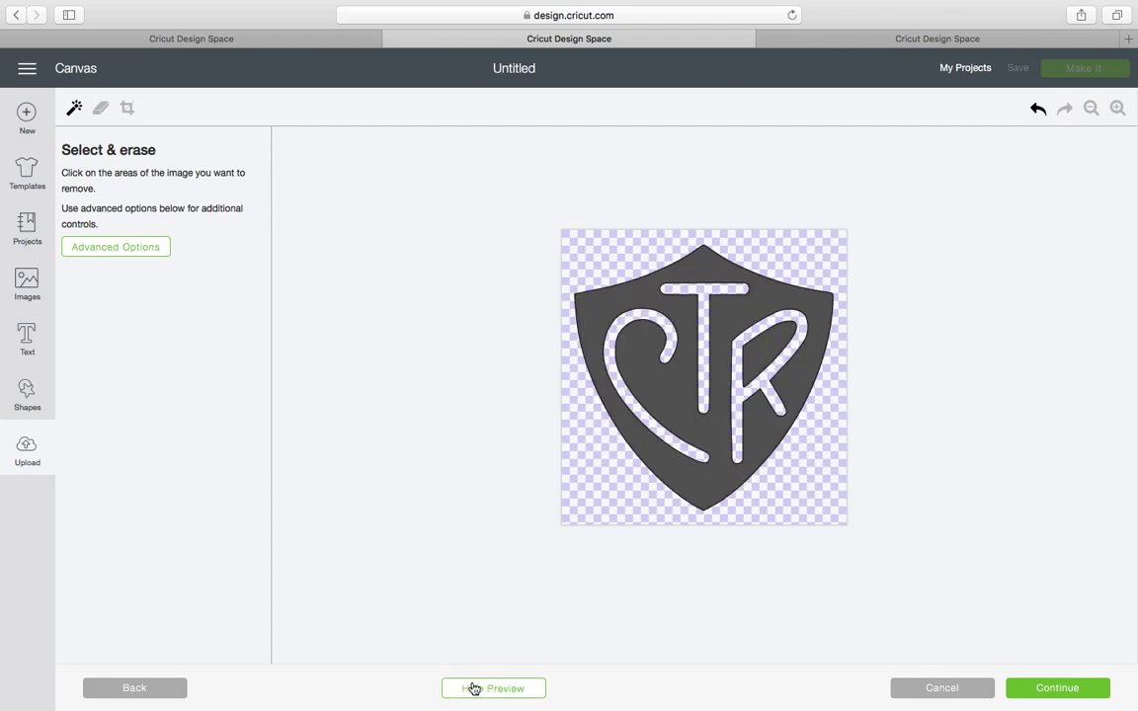
pyautogui.click(1048, 684)
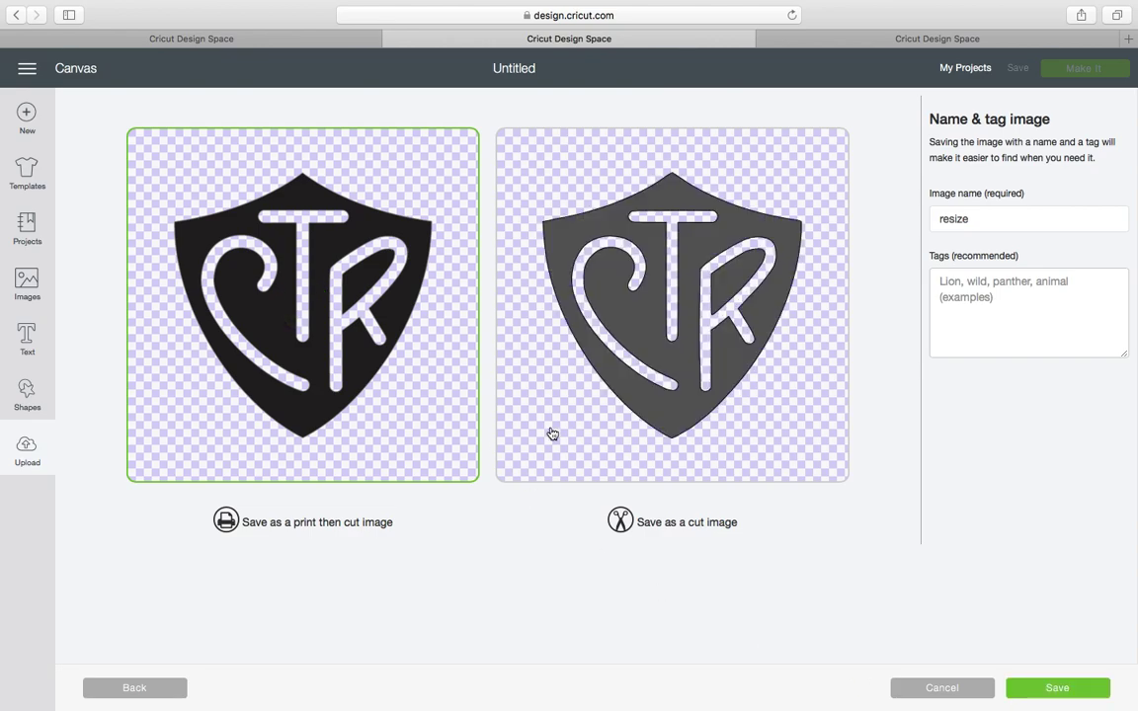
# - Save the shield as a cut image named ctr, leaving the tags empty
pyautogui.click(722, 399)
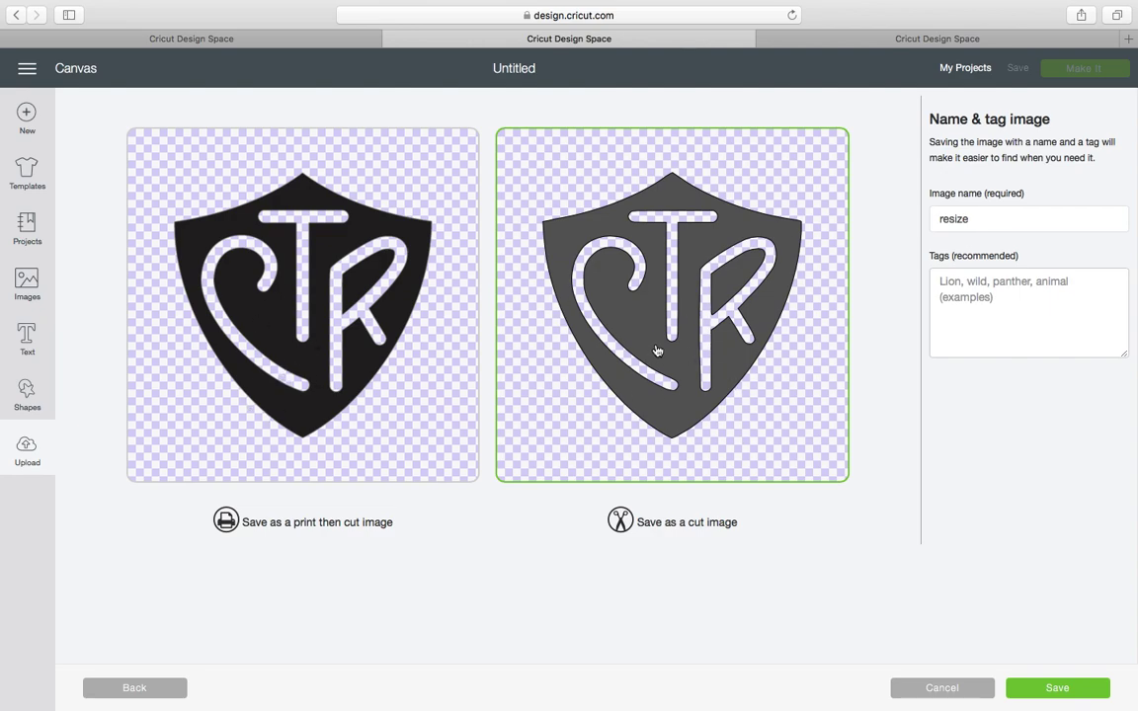
pyautogui.click(997, 220)
pyautogui.press('BackSpace')
pyautogui.press('BackSpace')
pyautogui.press('BackSpace')
pyautogui.press('BackSpace')
pyautogui.press('BackSpace')
pyautogui.press('BackSpace')
pyautogui.write('ctr')
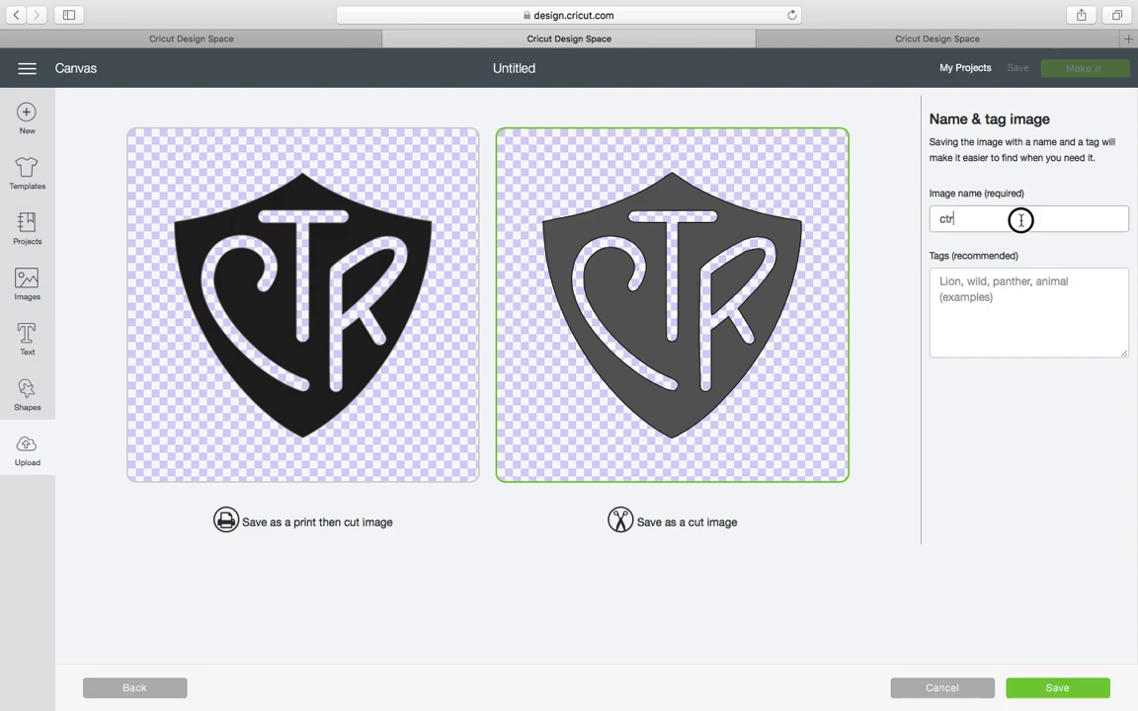
pyautogui.click(999, 312)
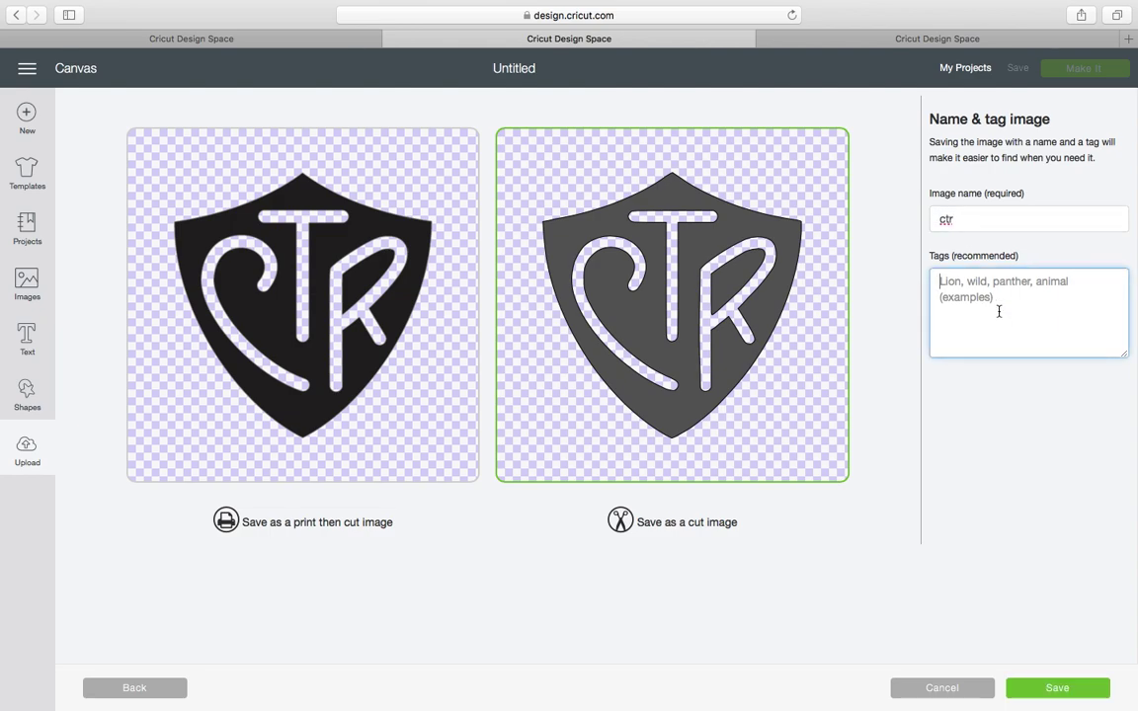
pyautogui.click(1082, 690)
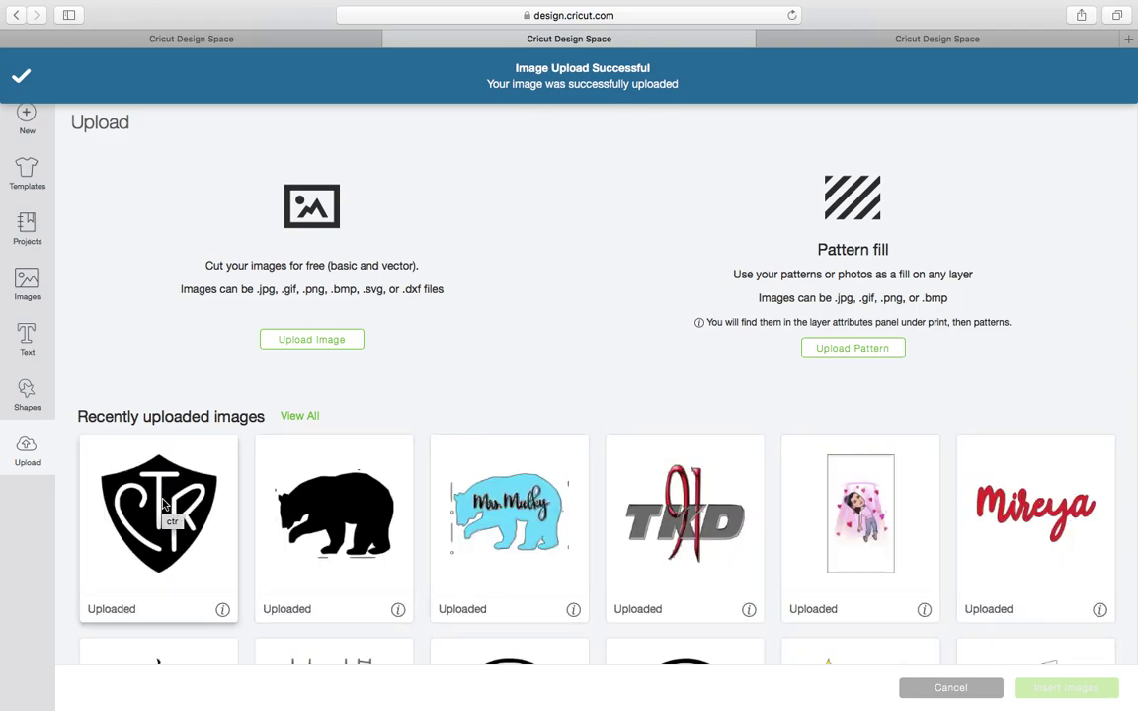
# - Insert the uploaded ctr shield on the canvas and enlarge it proportionally to about 4.0 by 4.1 inches
pyautogui.click(164, 505)
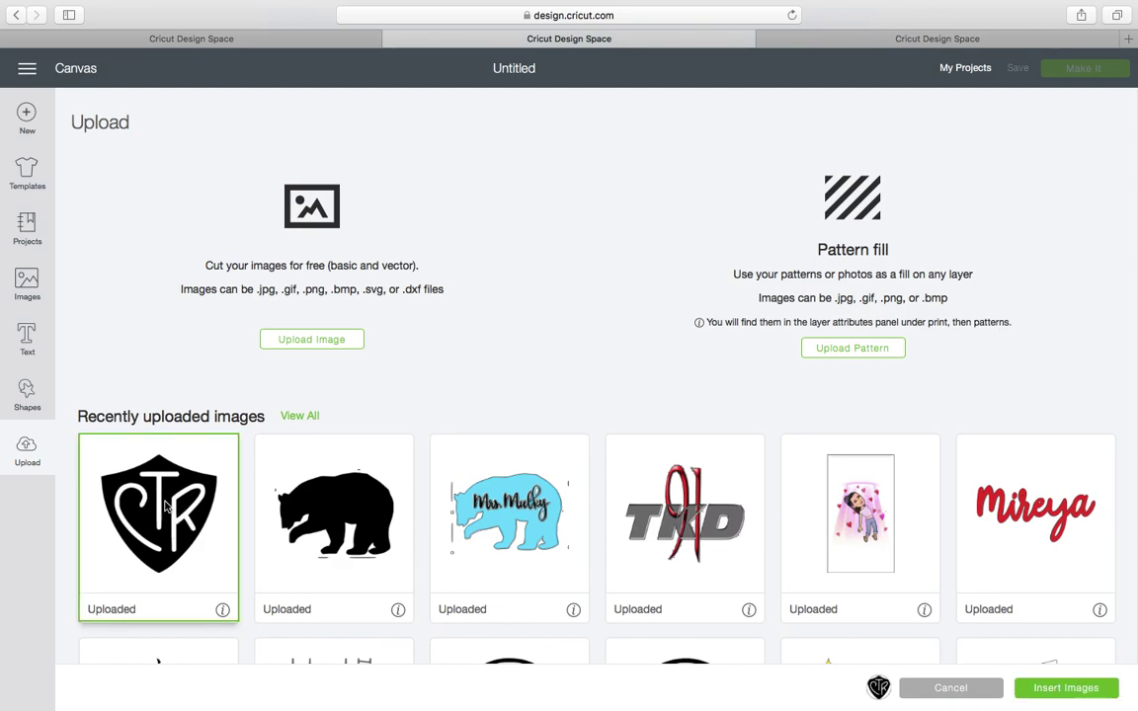
pyautogui.click(1060, 690)
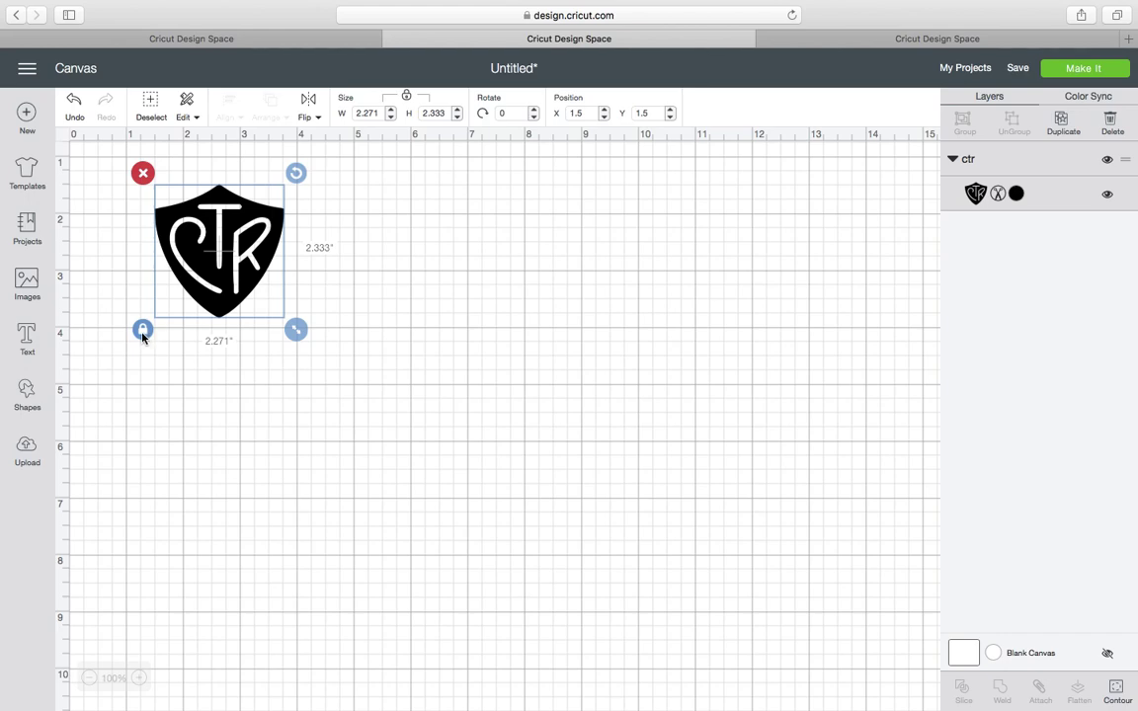
pyautogui.moveTo(297, 329); pyautogui.dragTo(358, 380)
pyautogui.moveTo(464, 454); pyautogui.dragTo(392, 429)
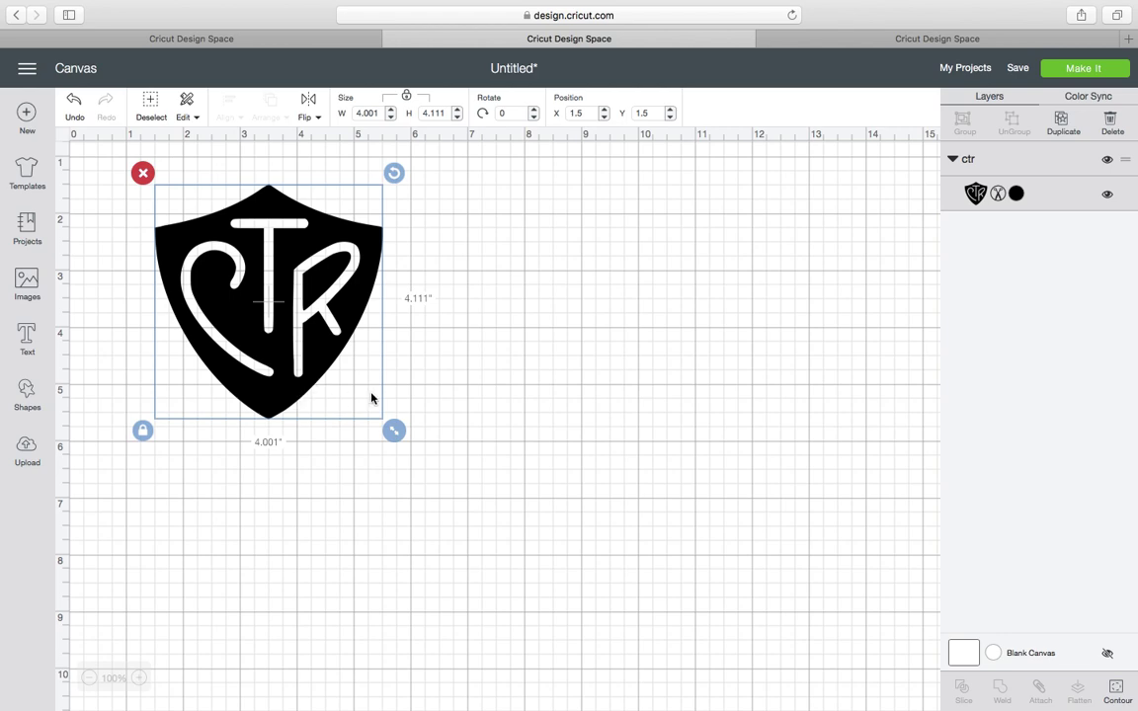
# - Try stretching the shield with unlocked proportions to about 4.5 by 5.9 inches, and undo the change
pyautogui.click(143, 430)
pyautogui.moveTo(397, 429); pyautogui.dragTo(426, 534)
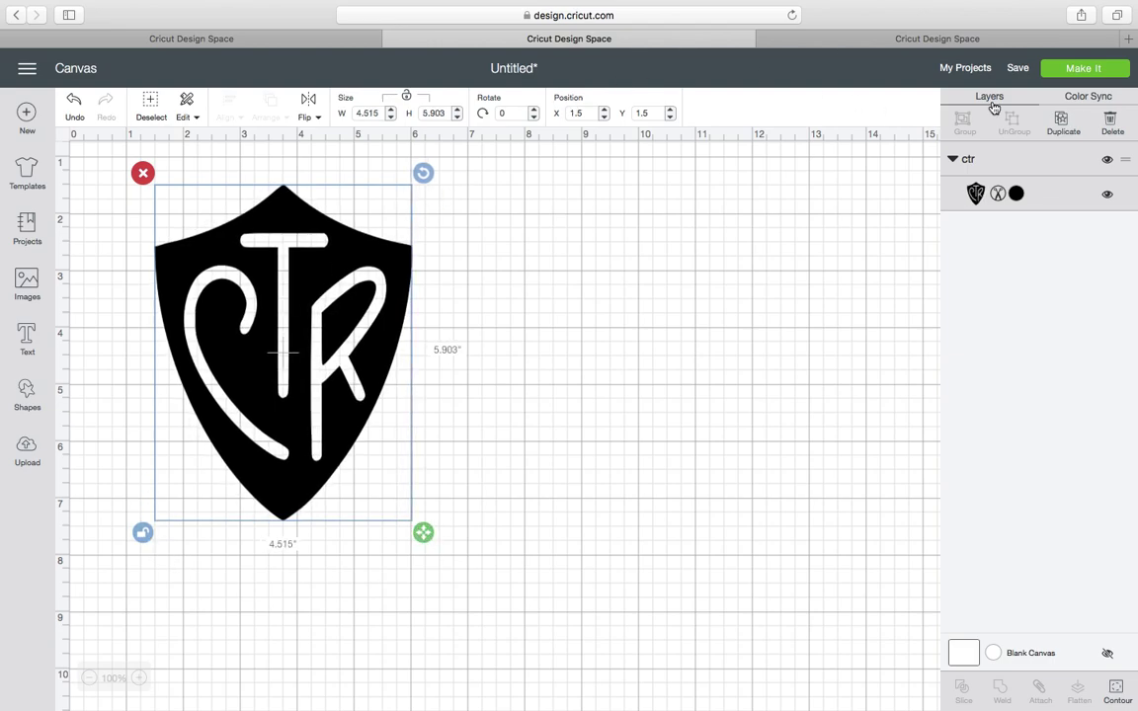
pyautogui.click(75, 101)
pyautogui.click(75, 101)
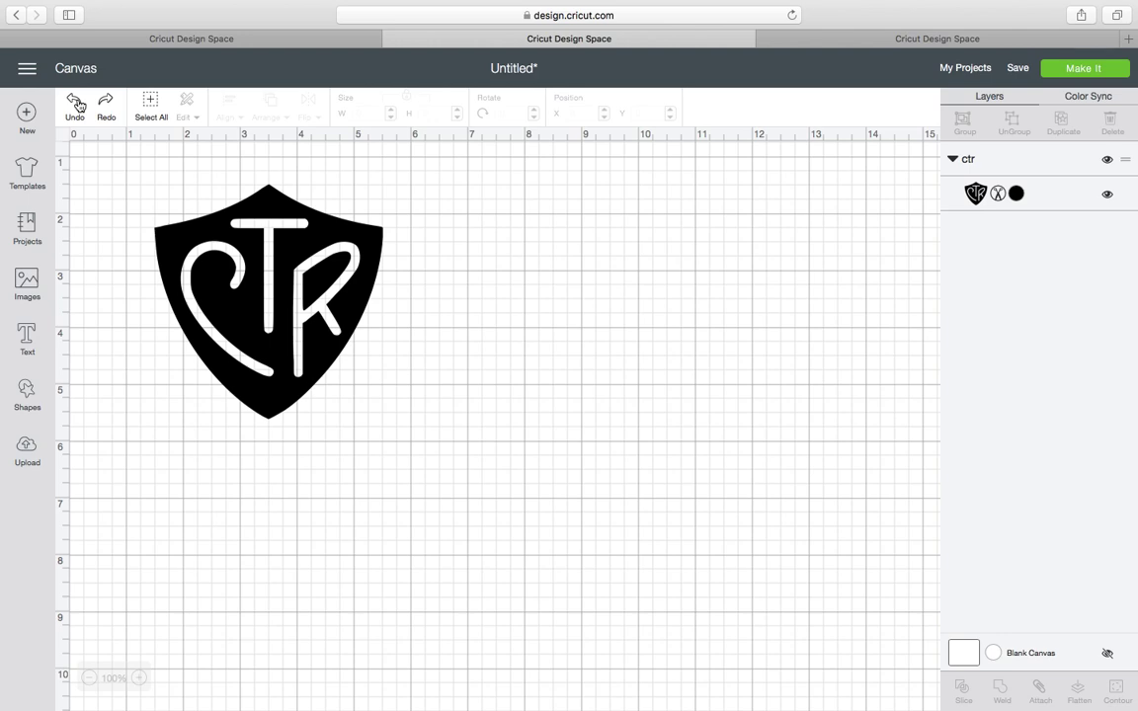
# - Move the shield to about X 3.8, Y 1.7 inches and duplicate it twice
pyautogui.moveTo(262, 297); pyautogui.dragTo(392, 307)
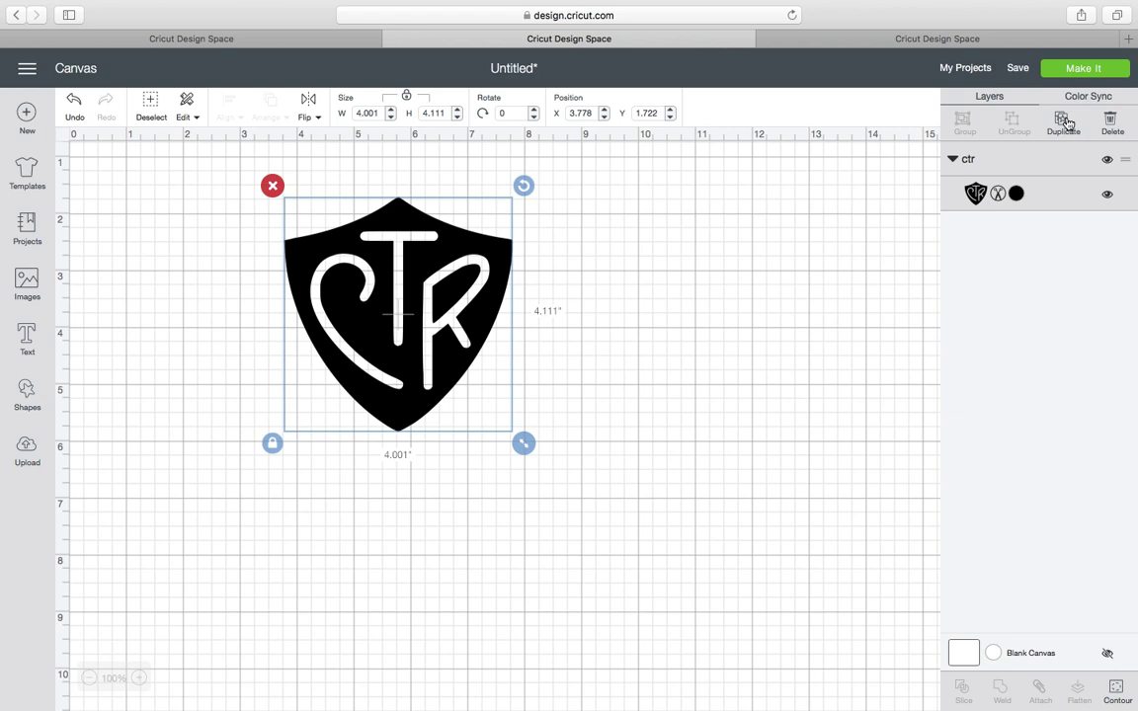
pyautogui.click(610, 280)
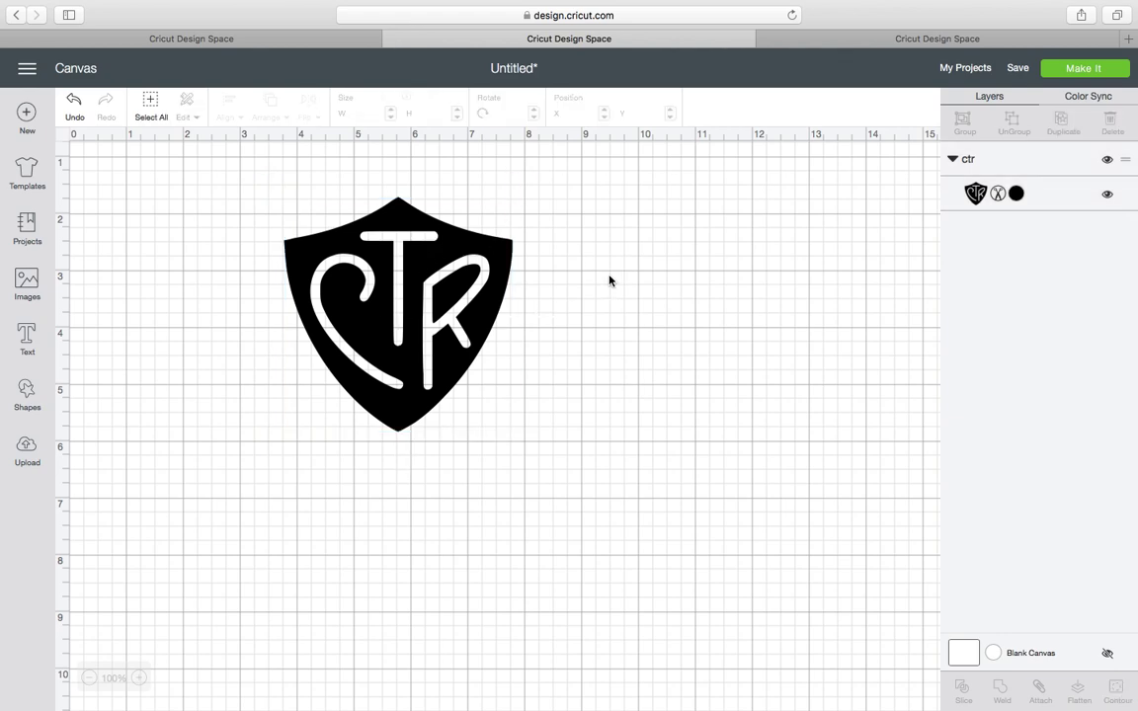
pyautogui.click(452, 259)
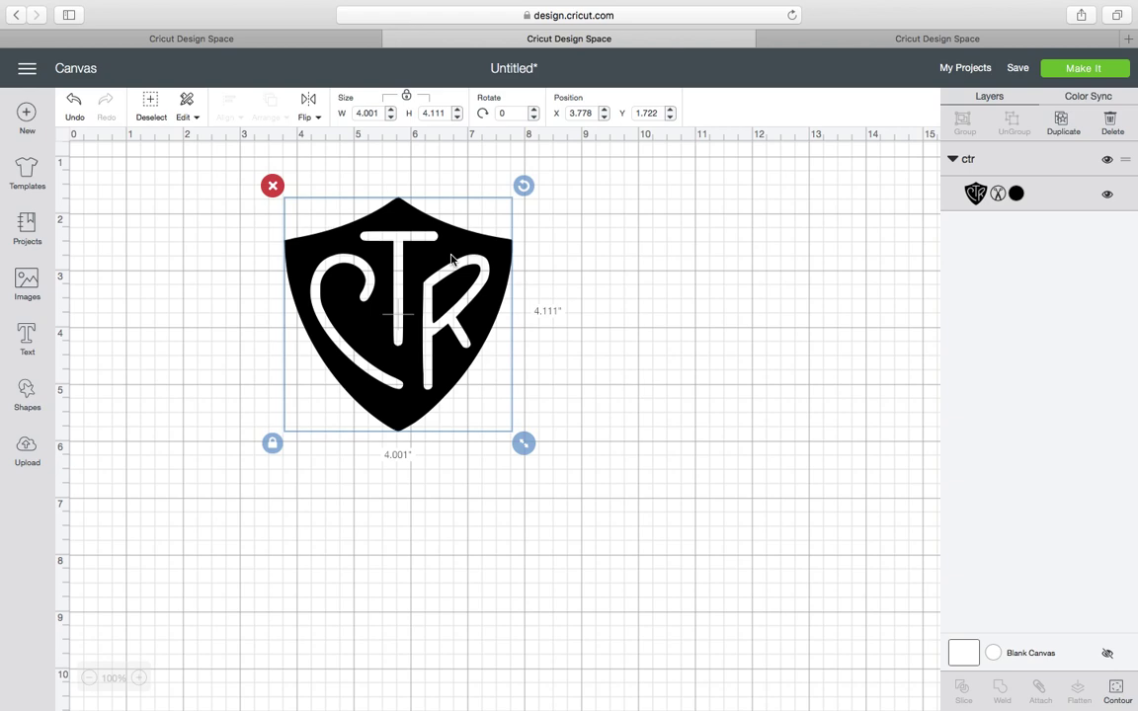
pyautogui.click(1064, 122)
pyautogui.click(1064, 123)
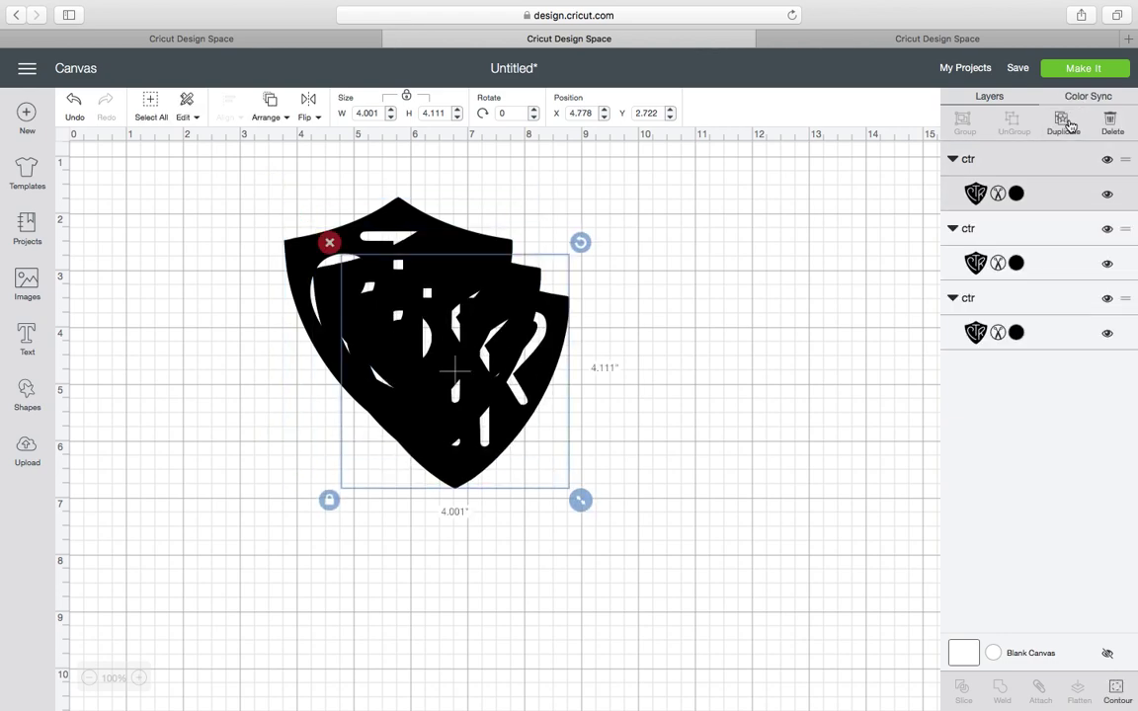
# - Separate the two copies from the original, one at about X 10.6, Y 1.2 and the other at about X 7.8, Y 6.1
pyautogui.moveTo(453, 297); pyautogui.dragTo(784, 210)
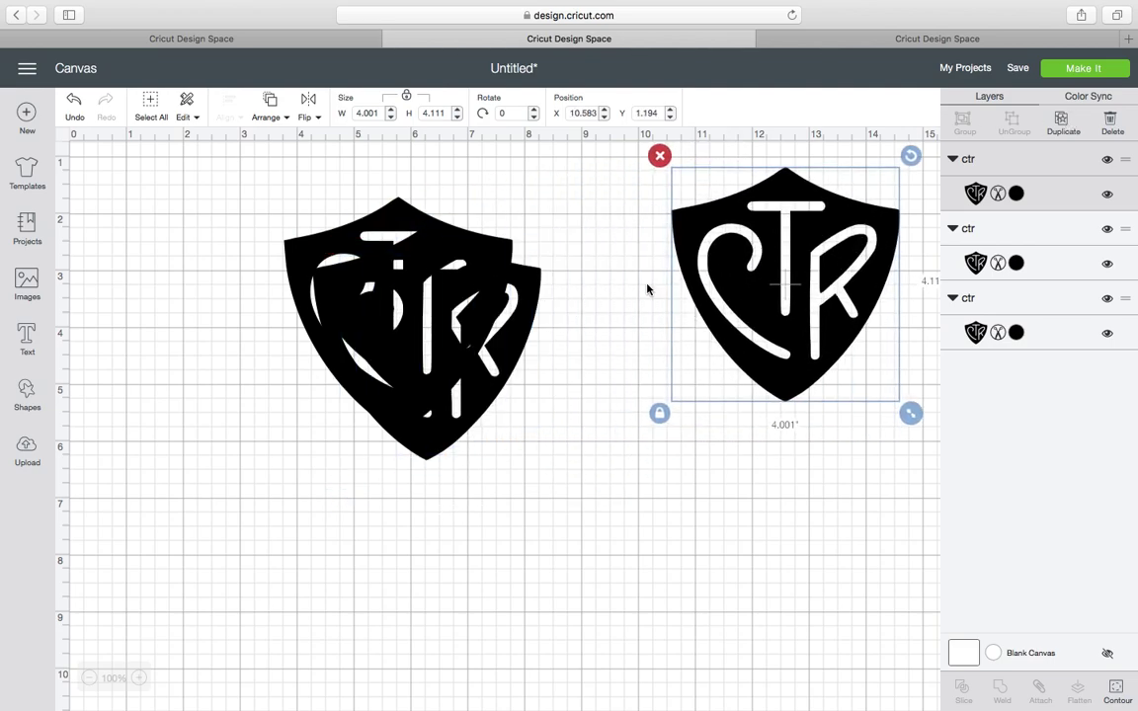
pyautogui.moveTo(505, 289); pyautogui.dragTo(860, 496)
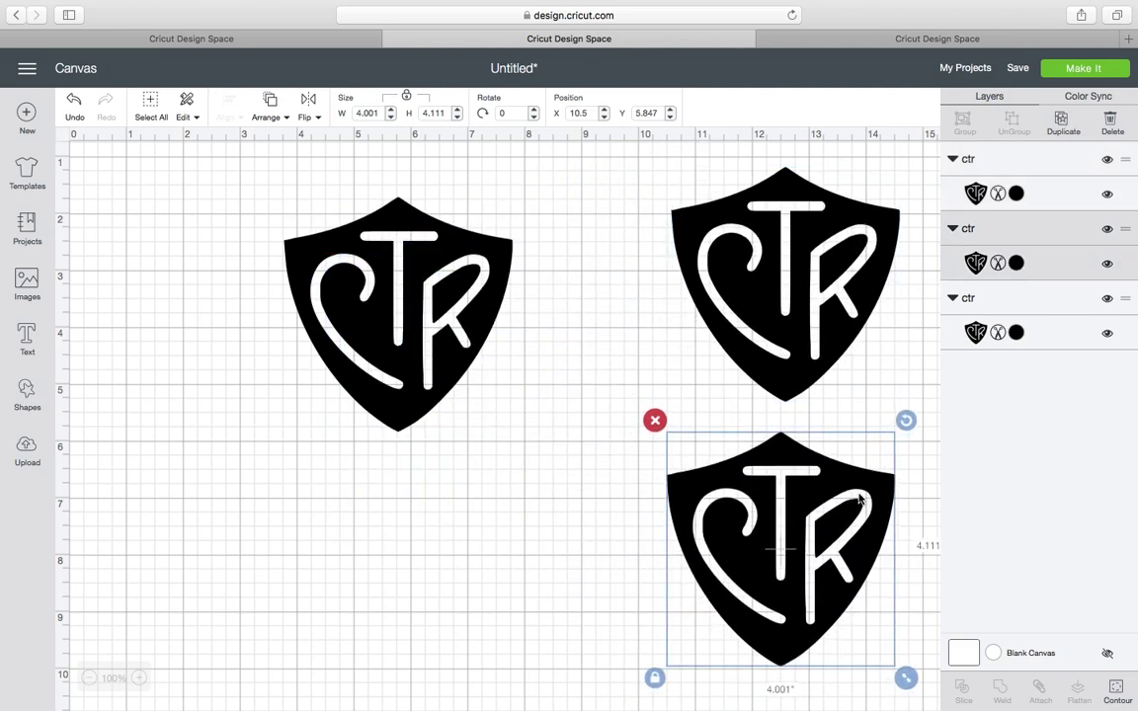
pyautogui.click(379, 304)
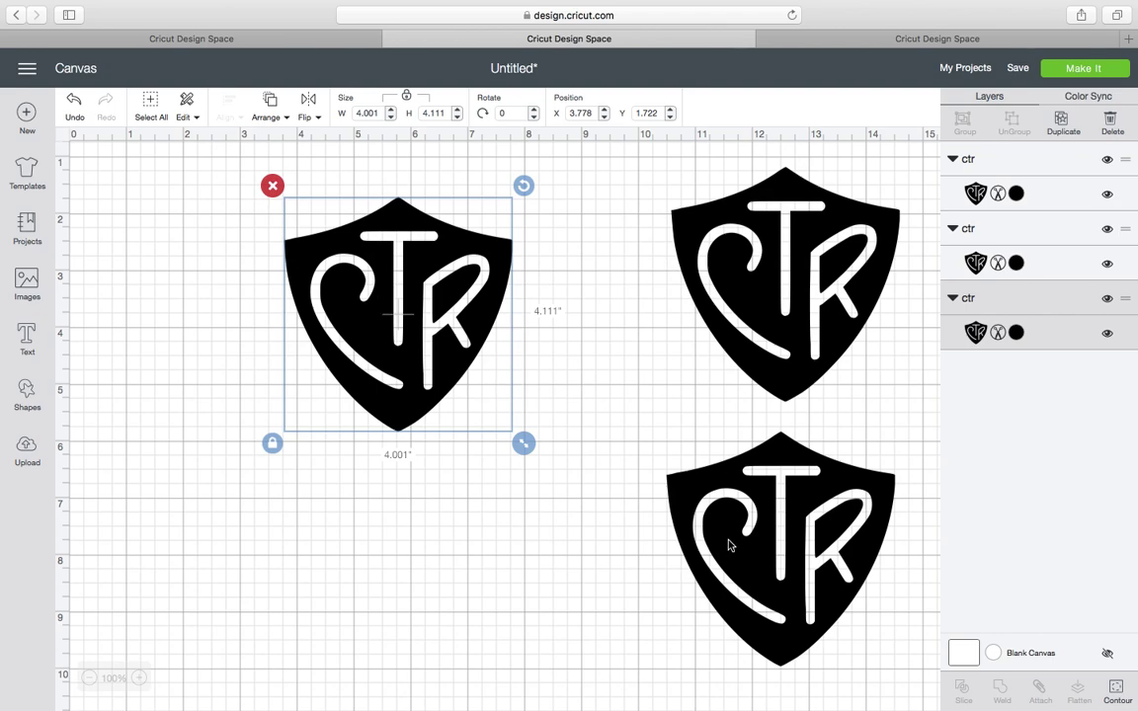
pyautogui.click(695, 497)
pyautogui.moveTo(299, 497); pyautogui.dragTo(542, 511)
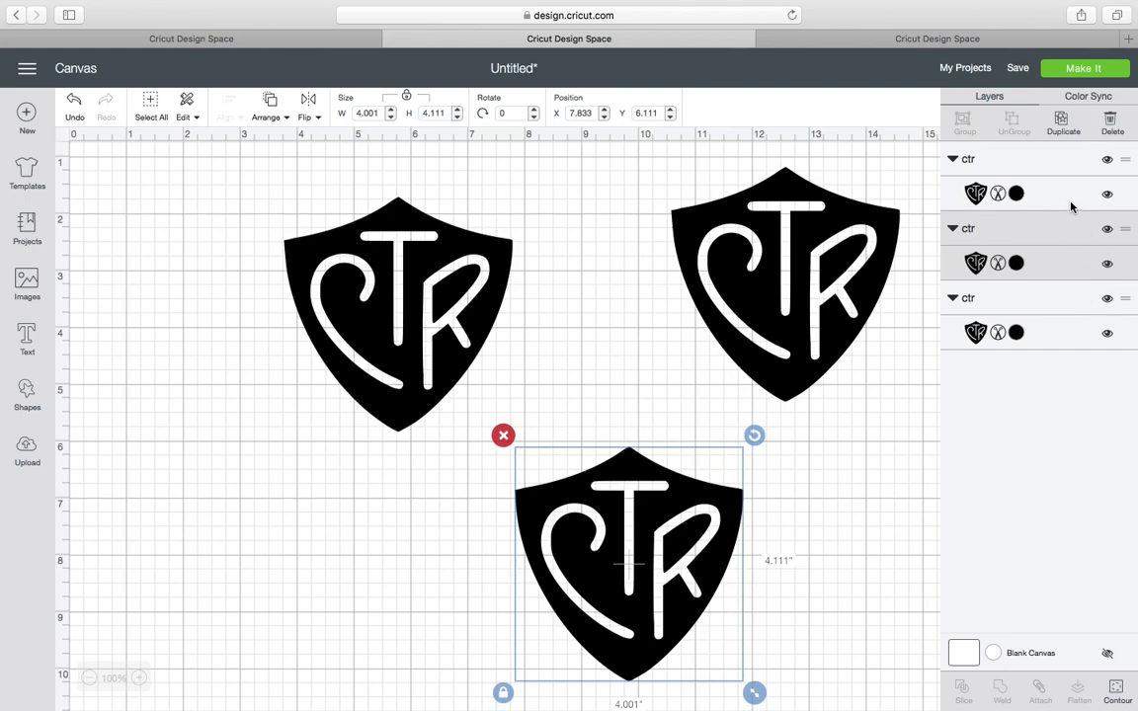
# - Recolor the lower shield copy to the red Very Berry and place it directly over the original, sent to the back
pyautogui.click(1017, 264)
pyautogui.click(849, 326)
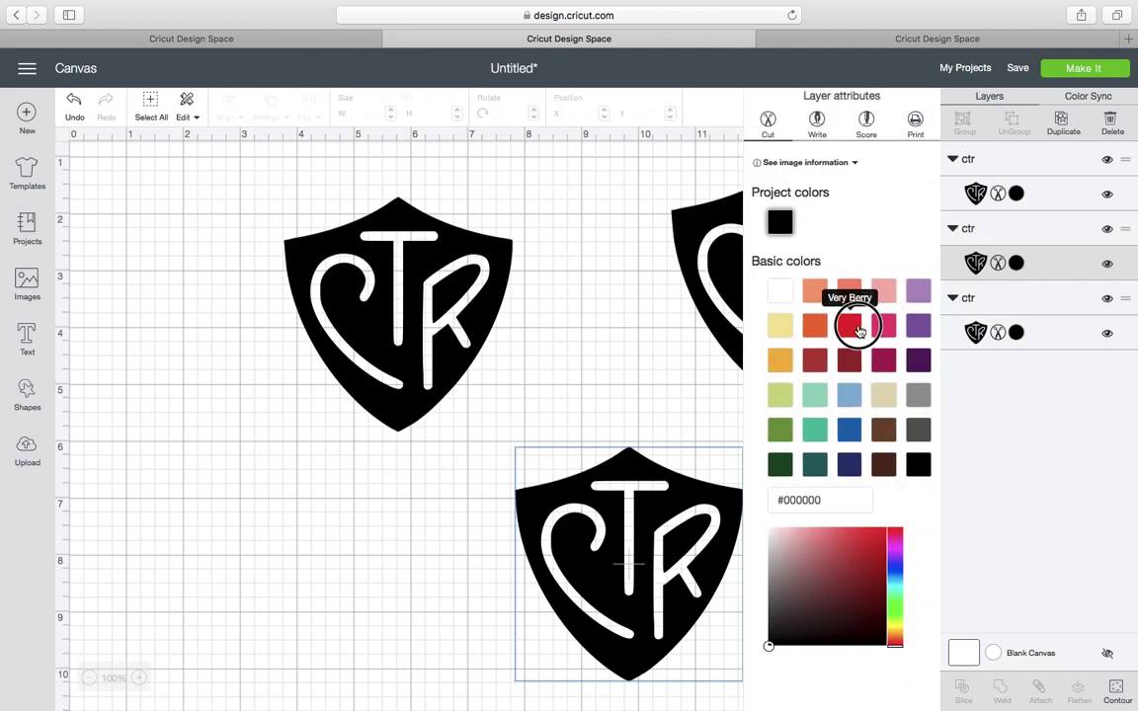
pyautogui.moveTo(643, 515); pyautogui.dragTo(414, 261)
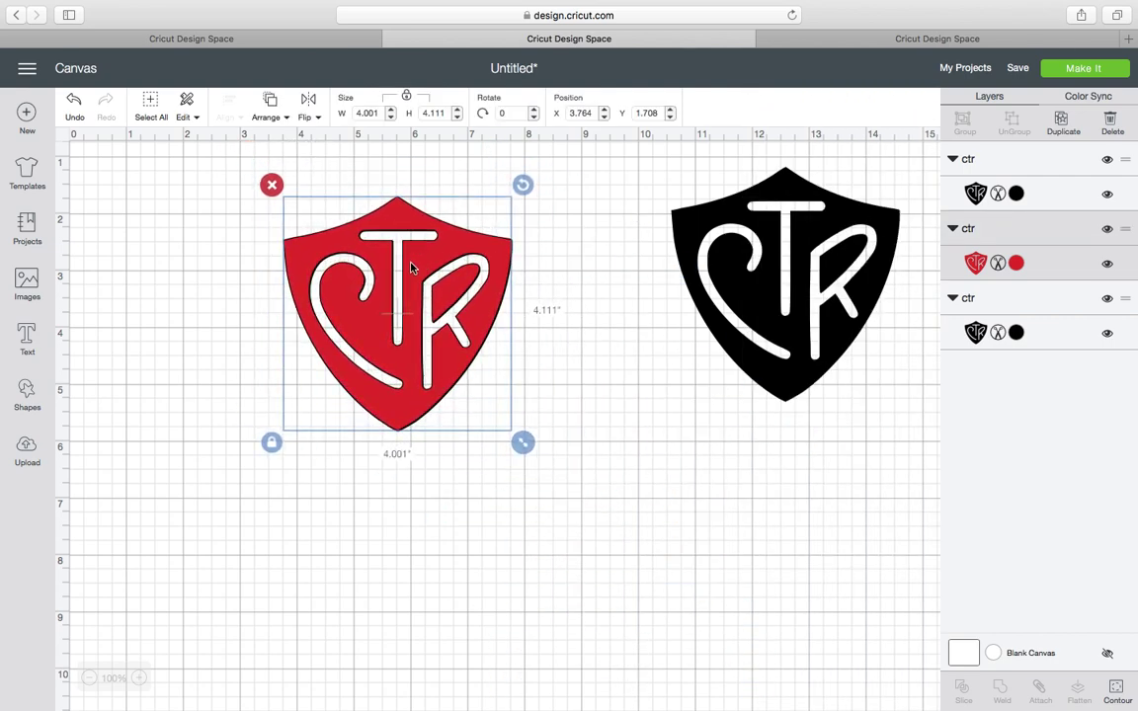
pyautogui.click(270, 119)
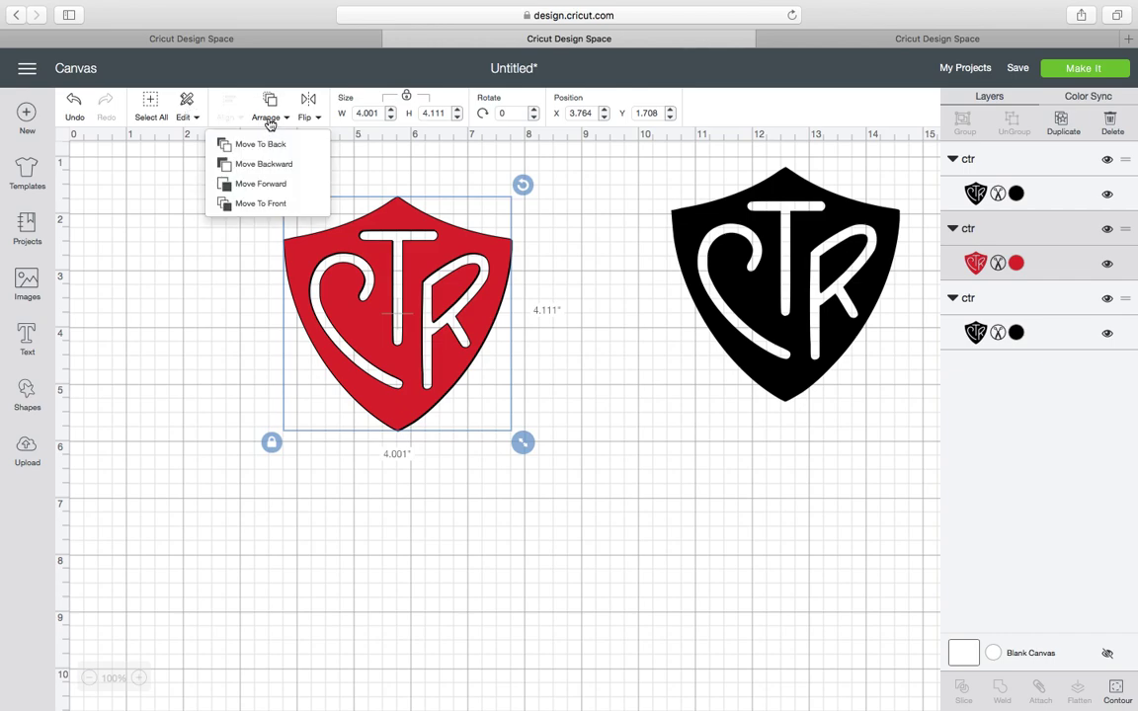
pyautogui.click(271, 144)
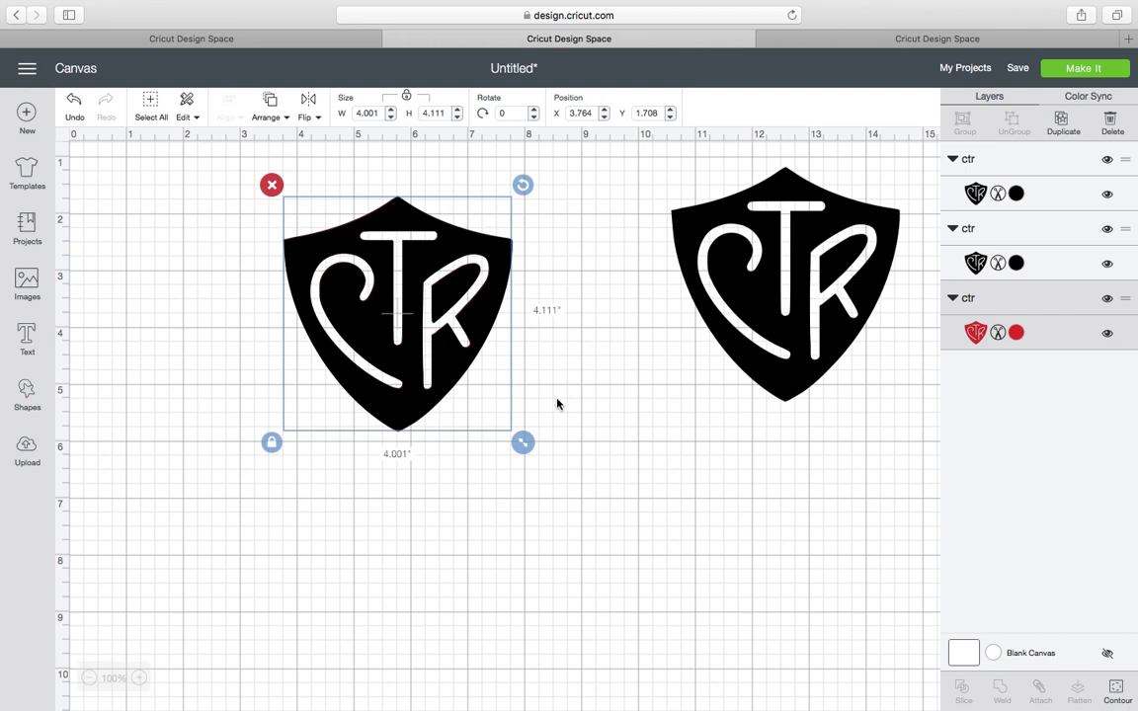
# - Enlarge the red shield and then its black overlay to about 4.5 inches wide, centering the black one within an even red border
pyautogui.moveTo(524, 443); pyautogui.dragTo(587, 510)
pyautogui.moveTo(471, 400); pyautogui.dragTo(493, 425)
pyautogui.moveTo(543, 467); pyautogui.dragTo(593, 495)
pyautogui.moveTo(463, 427); pyautogui.dragTo(455, 427)
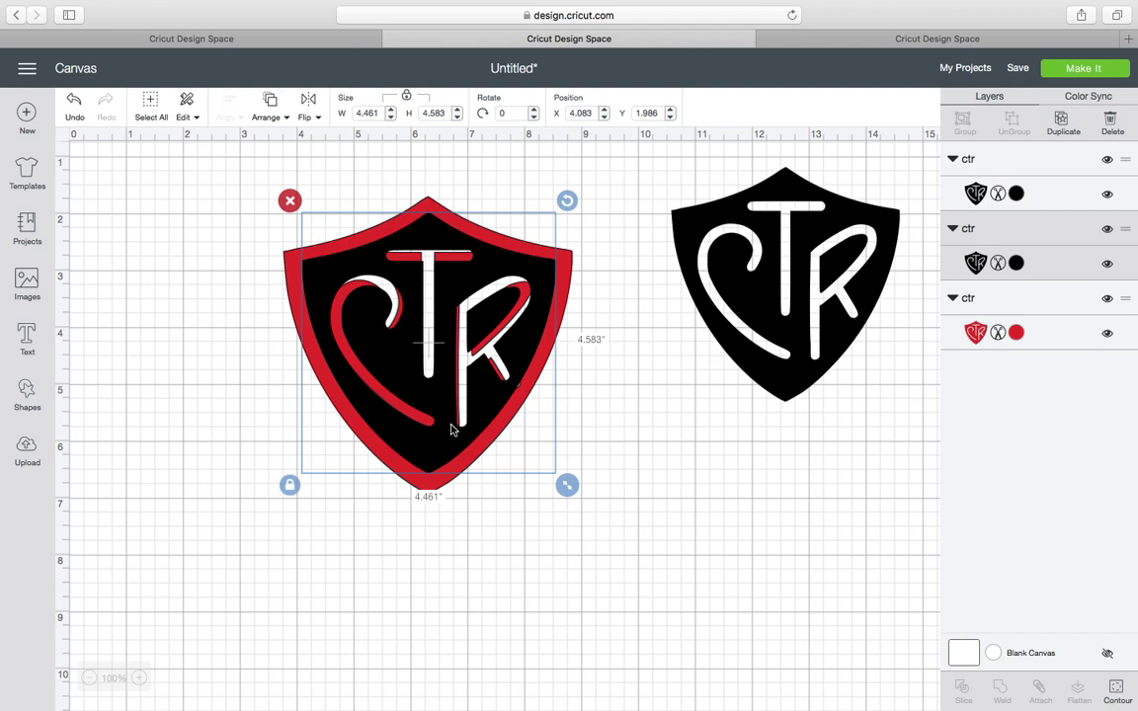
pyautogui.moveTo(567, 485); pyautogui.dragTo(571, 489)
pyautogui.moveTo(485, 410); pyautogui.dragTo(479, 411)
pyautogui.click(687, 501)
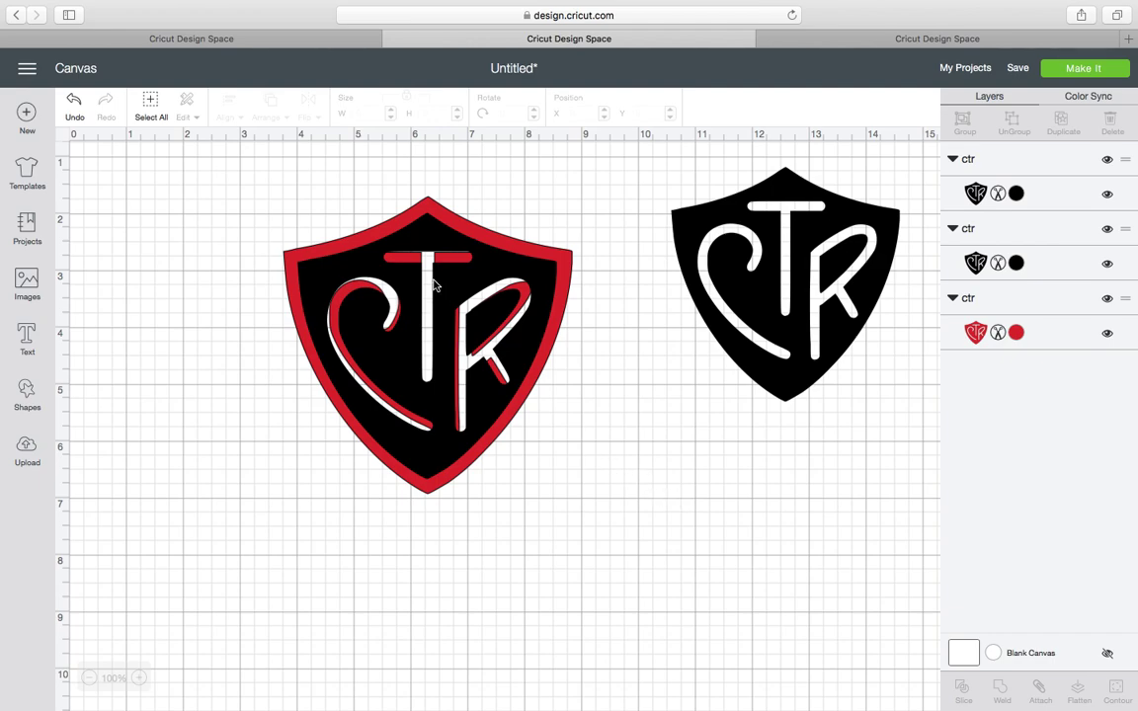
# - Slice the enlarged black CTR overlay together with the red shield beneath it
pyautogui.click(464, 289)
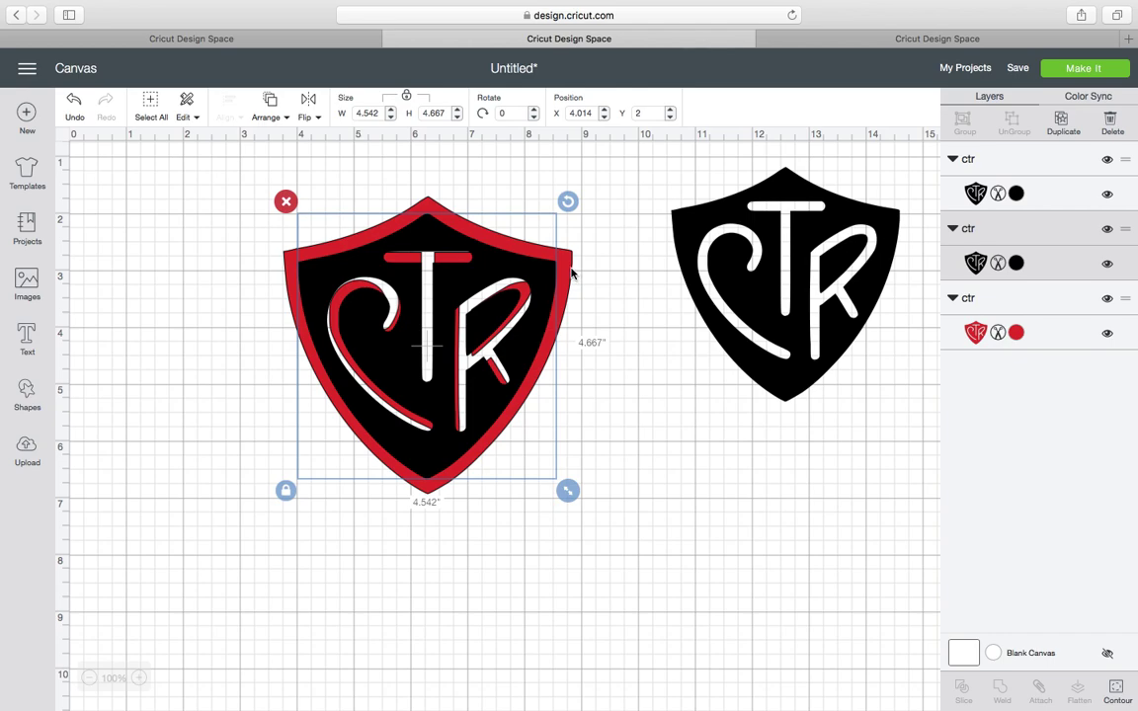
pyautogui.keyDown('shift'); pyautogui.click(572, 273); pyautogui.keyUp('shift')
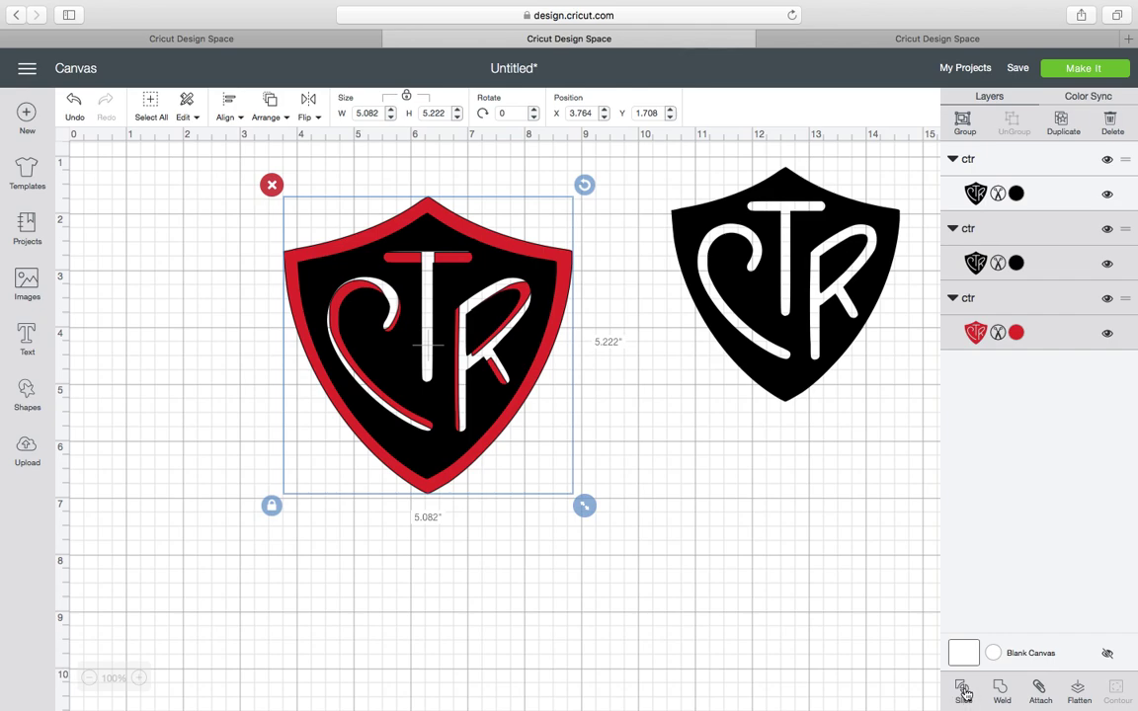
pyautogui.click(965, 693)
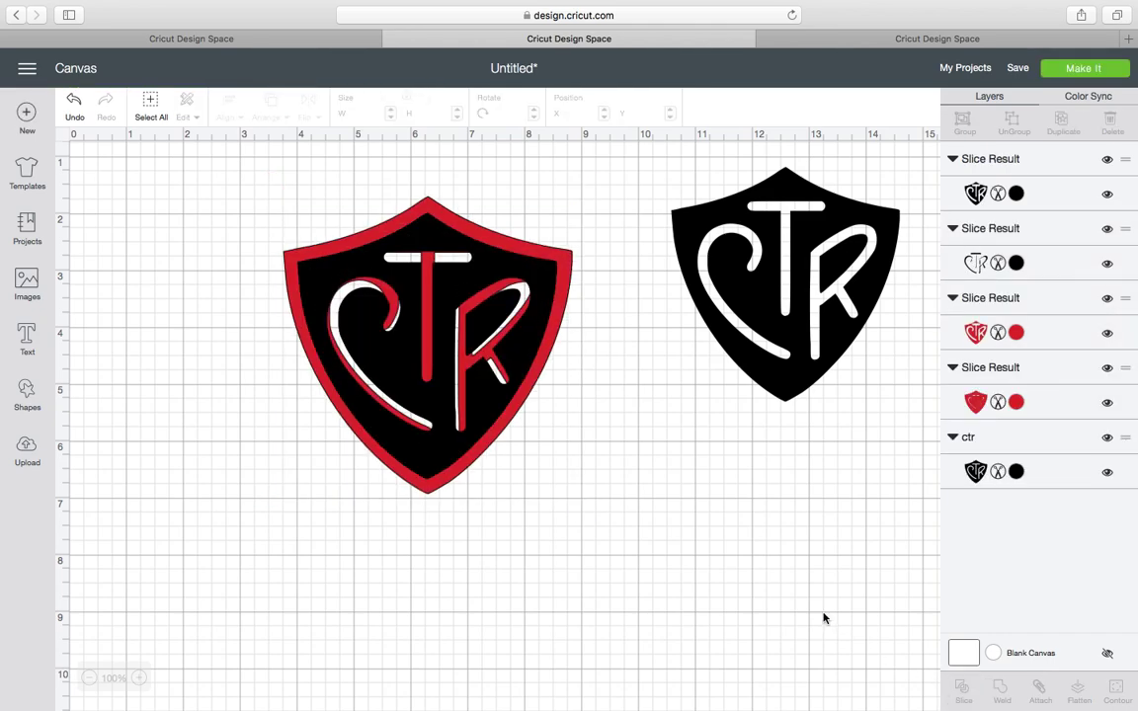
# - Spread the slice pieces across the canvas, moving the large red shield to about X 8.0, Y 5.7 inches
pyautogui.click(534, 252)
pyautogui.moveTo(535, 252); pyautogui.dragTo(777, 484)
pyautogui.click(615, 330)
pyautogui.click(819, 520)
pyautogui.moveTo(688, 526); pyautogui.dragTo(716, 524)
pyautogui.moveTo(431, 296); pyautogui.dragTo(220, 362)
pyautogui.moveTo(405, 336); pyautogui.dragTo(259, 486)
pyautogui.moveTo(397, 358)
pyautogui.mouseDown()
pyautogui.moveTo(477, 324)
pyautogui.moveTo(367, 329)
pyautogui.moveTo(399, 320)
pyautogui.moveTo(384, 335)
pyautogui.moveTo(392, 340)
pyautogui.mouseUp()
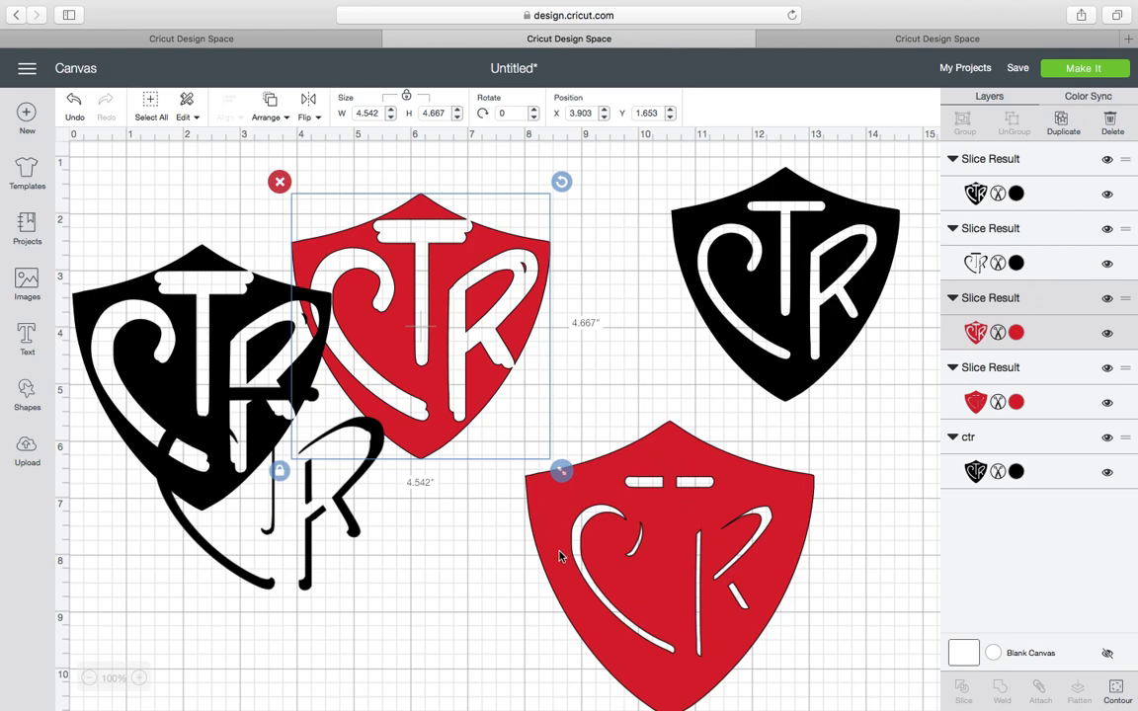
pyautogui.click(664, 559)
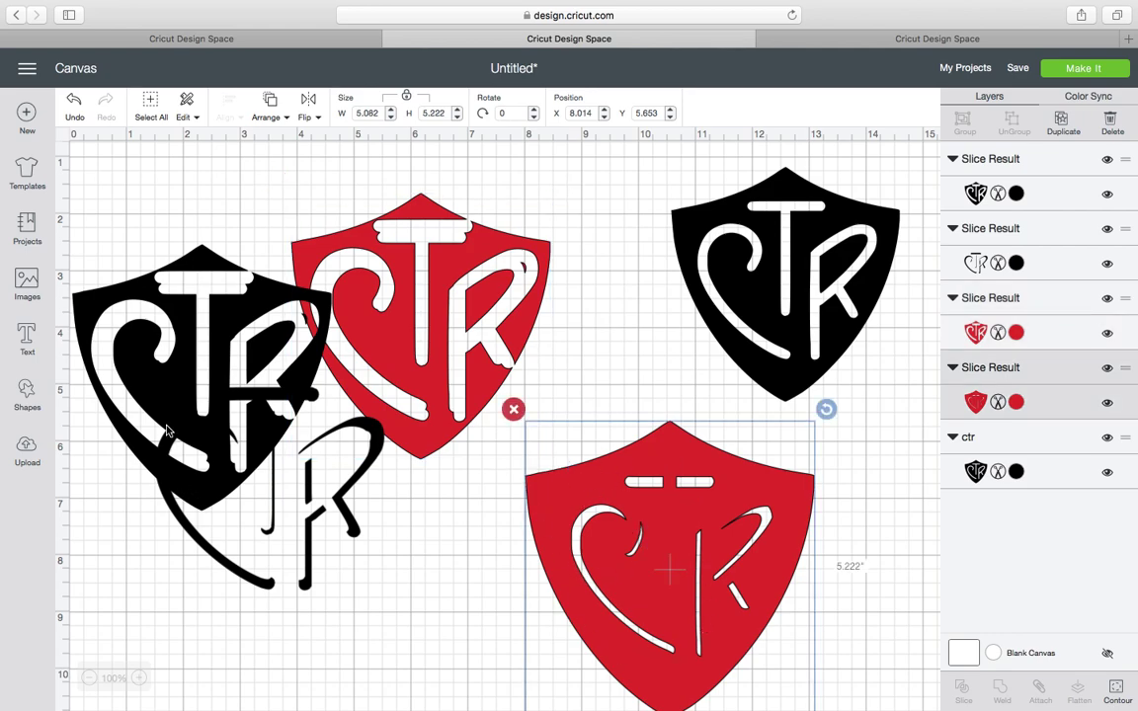
# - Undo the moves of the slice pieces and the slice itself
pyautogui.press('super+z')
pyautogui.press('super+z')
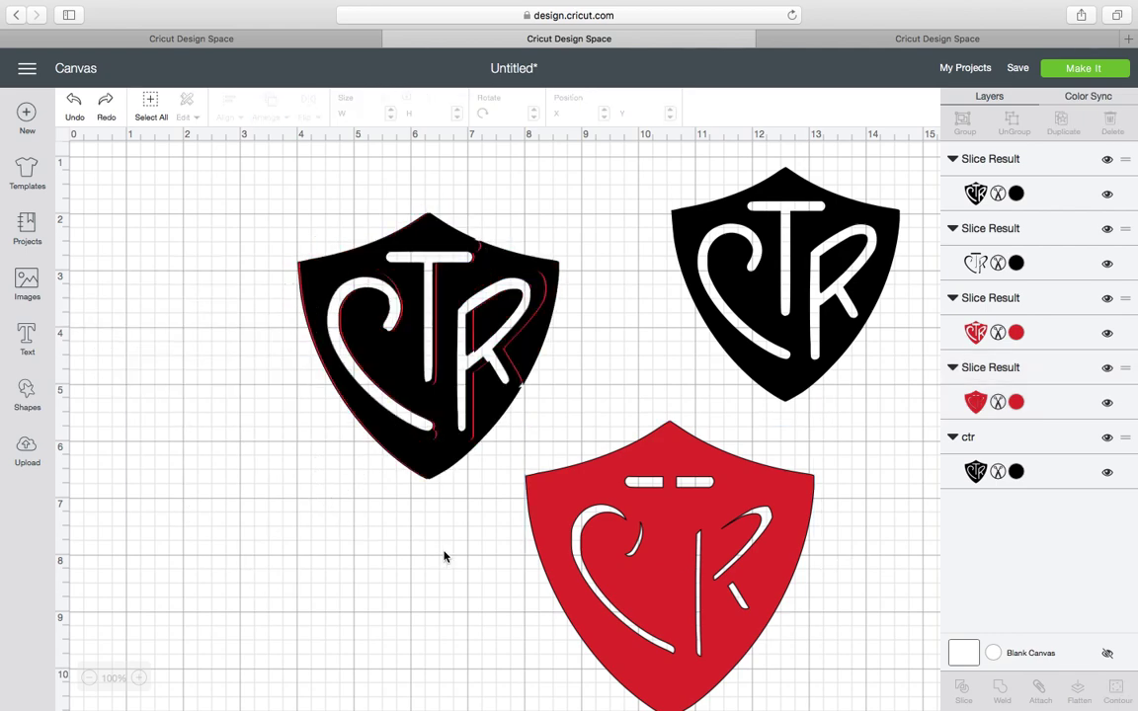
pyautogui.press('super+z')
pyautogui.press('super+z')
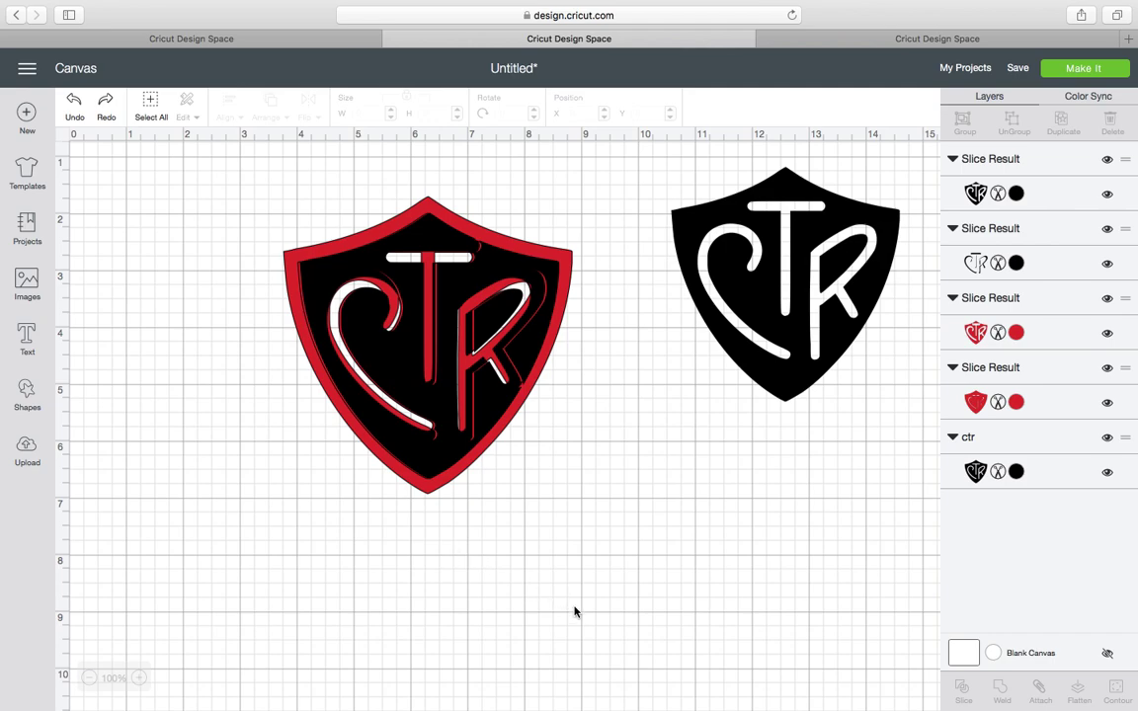
pyautogui.press('super+z')
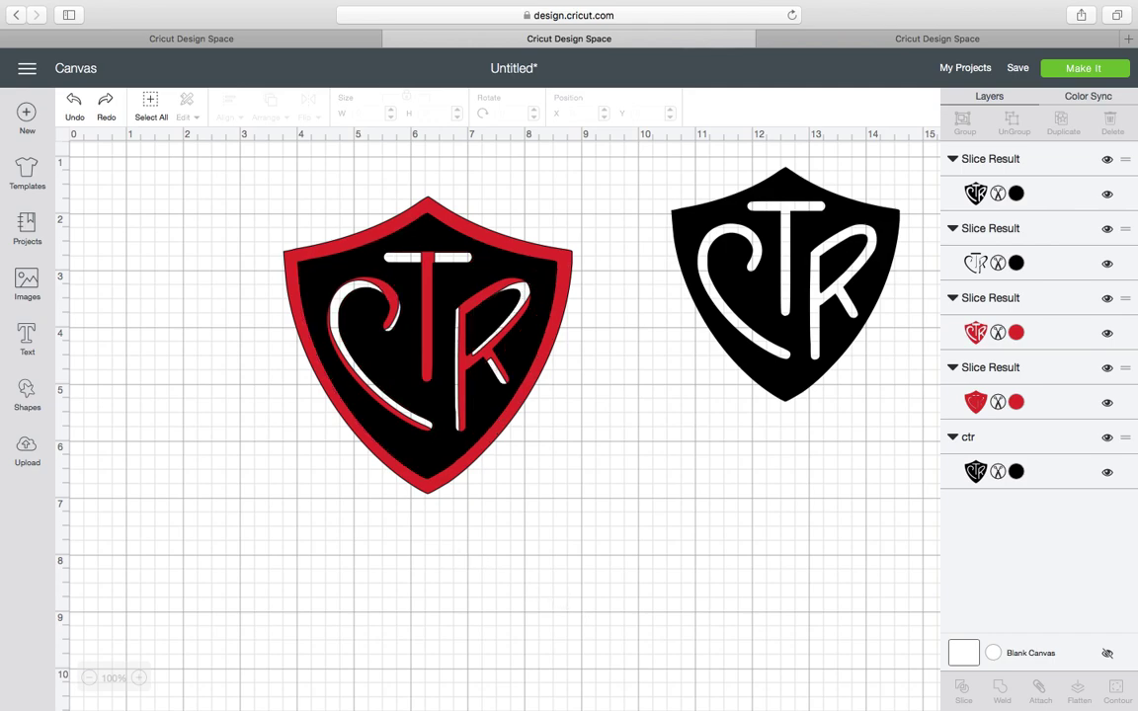
pyautogui.press('super+z')
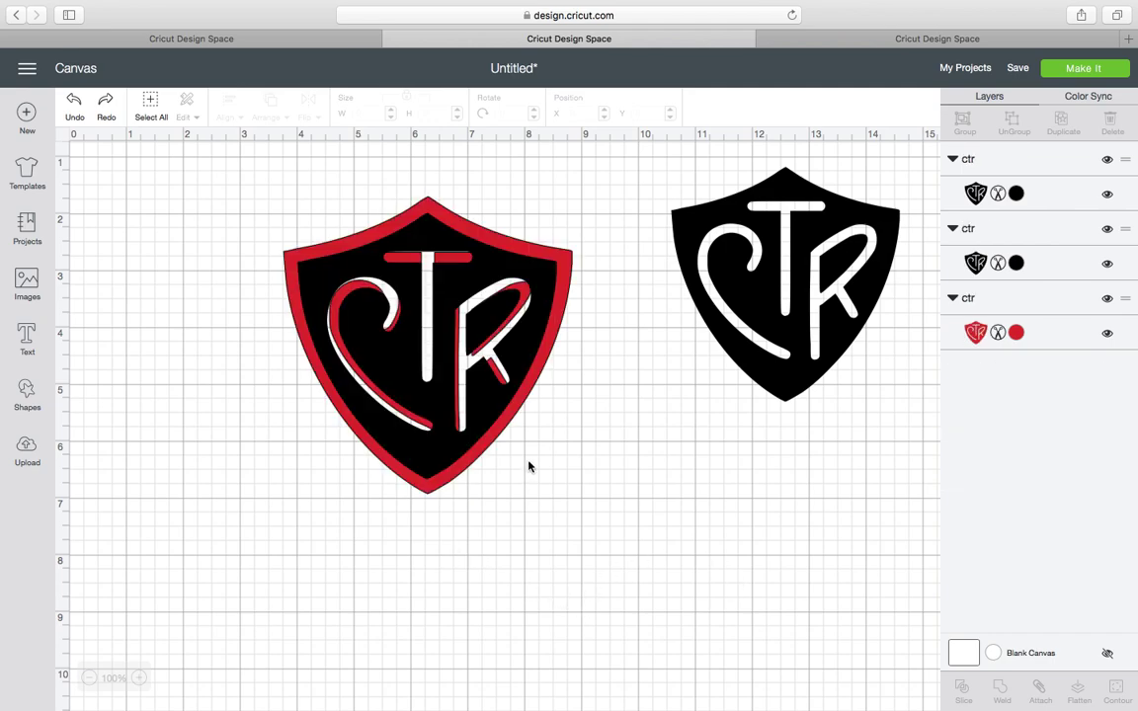
# - Hide the C, T, R and inner R contours of the black overlay, keeping only its shield outline
pyautogui.moveTo(287, 185); pyautogui.dragTo(596, 516)
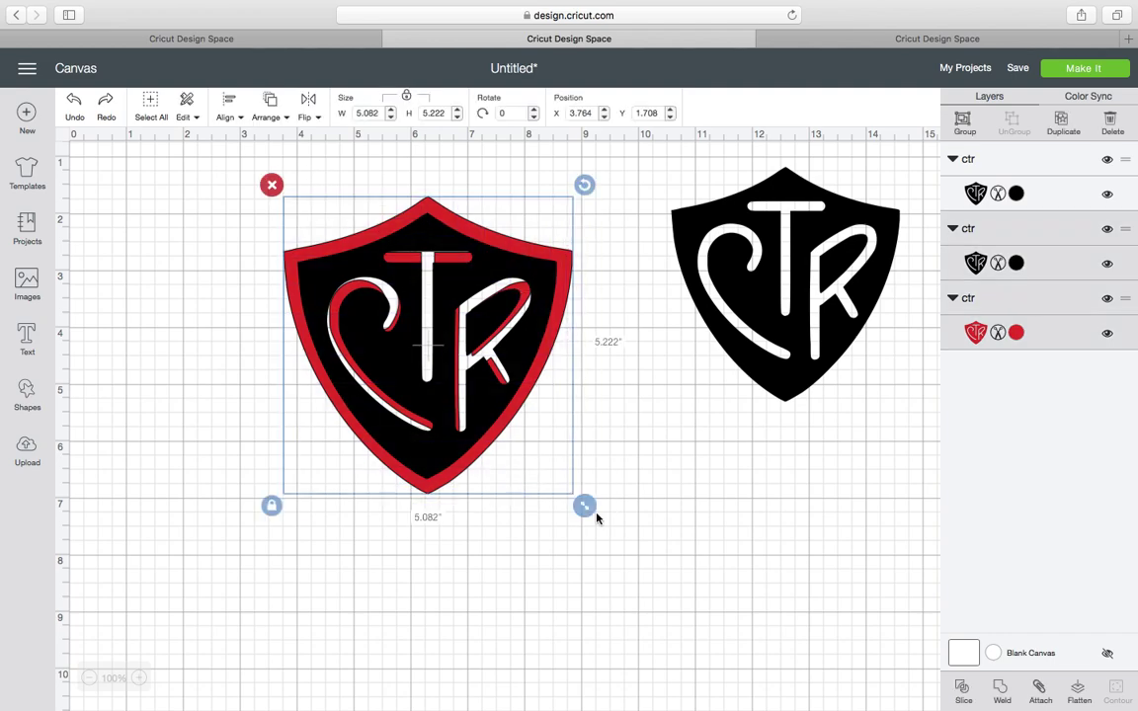
pyautogui.click(663, 508)
pyautogui.click(459, 452)
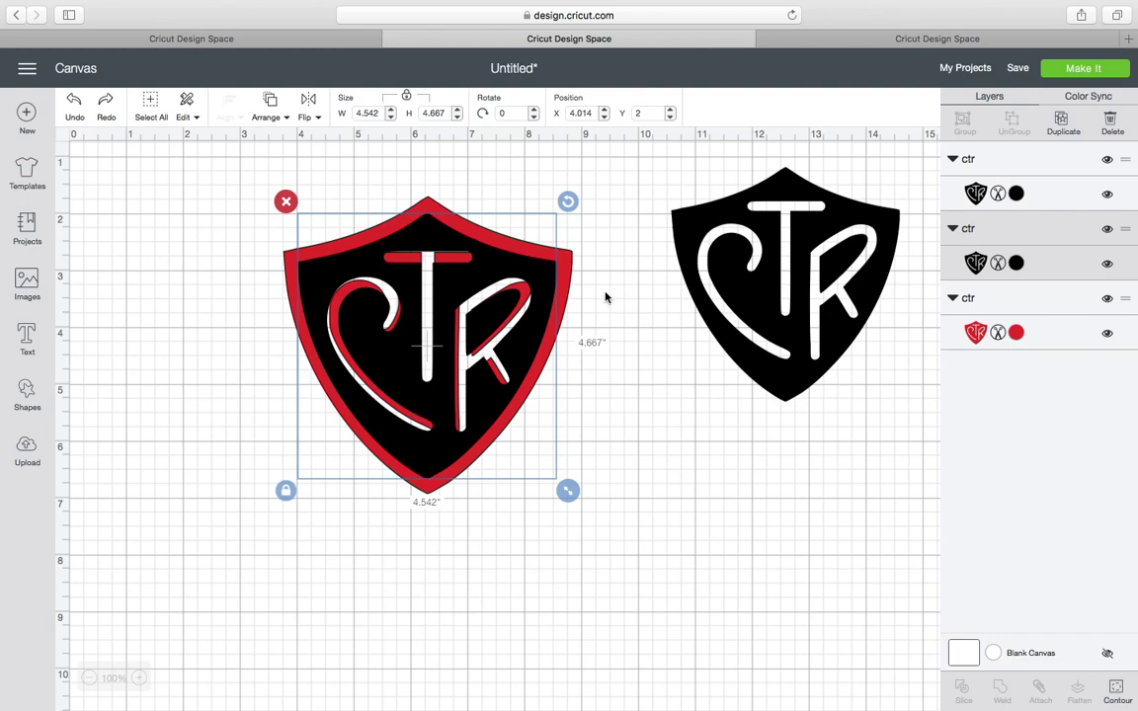
pyautogui.moveTo(560, 289)
pyautogui.mouseDown()
pyautogui.moveTo(618, 254)
pyautogui.moveTo(792, 496)
pyautogui.moveTo(622, 330)
pyautogui.moveTo(560, 291)
pyautogui.mouseUp()
pyautogui.click(511, 279)
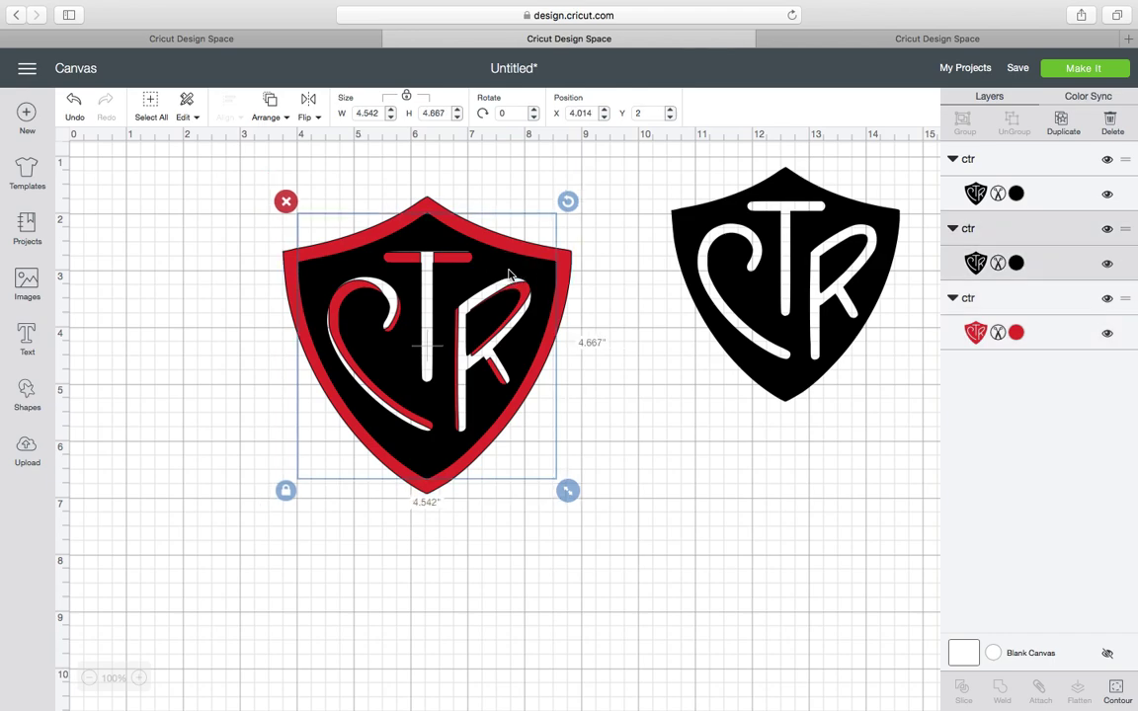
pyautogui.click(1117, 691)
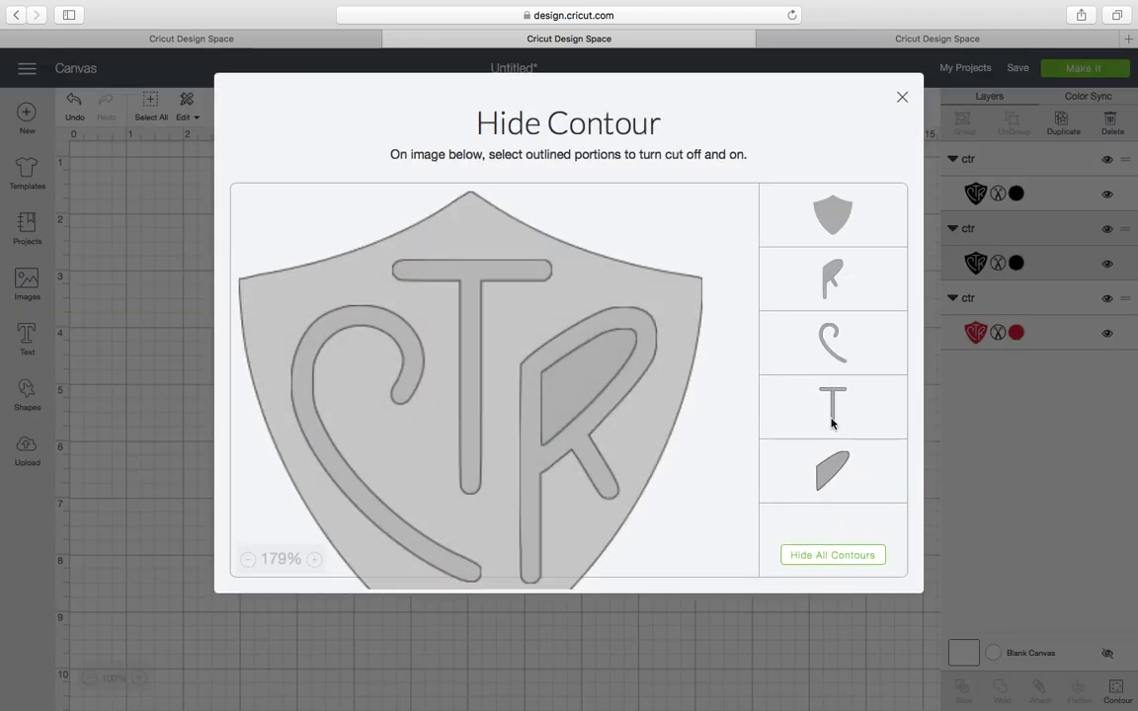
pyautogui.click(822, 232)
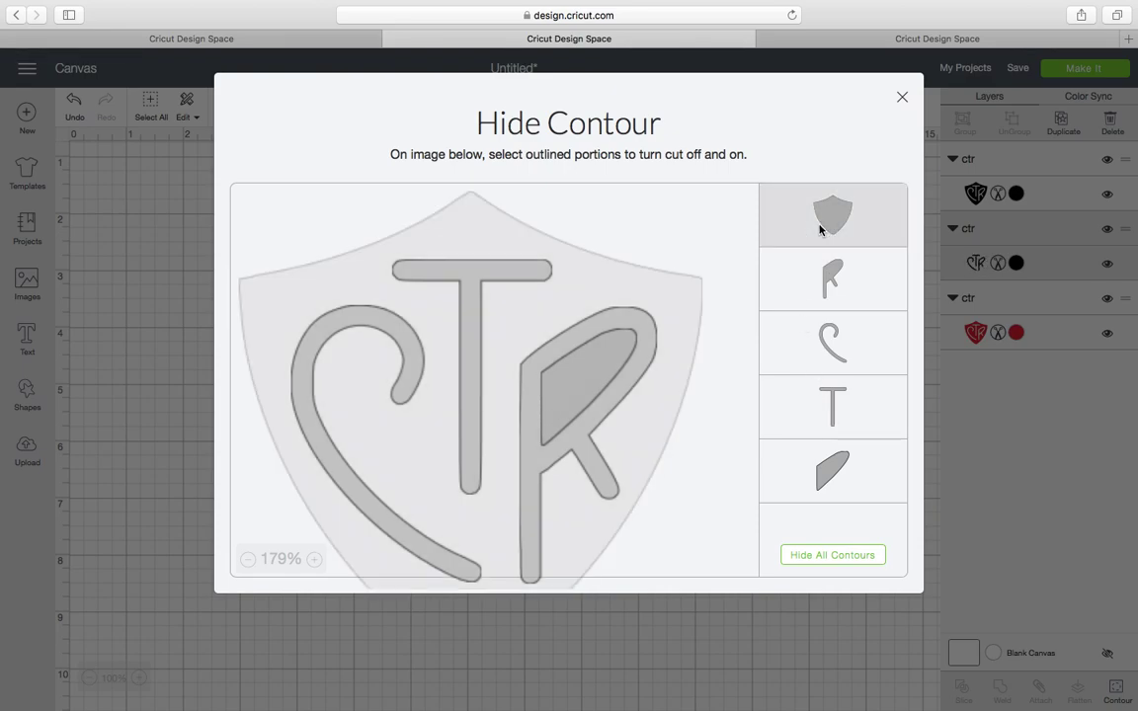
pyautogui.click(835, 275)
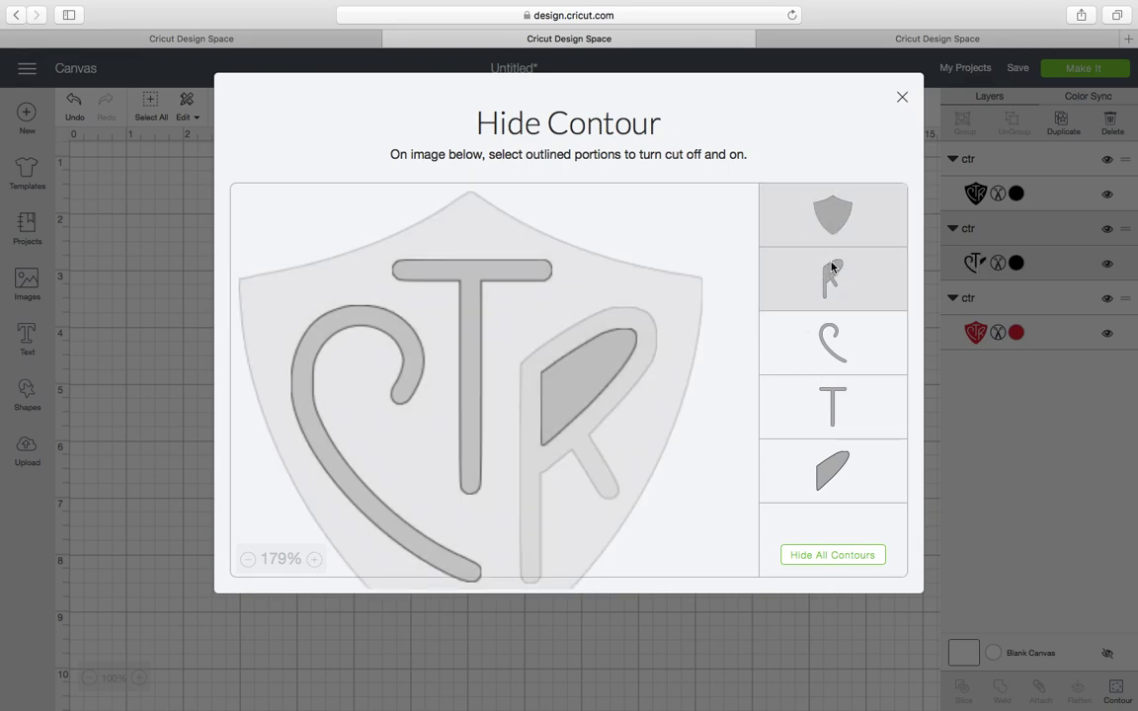
pyautogui.click(827, 348)
pyautogui.click(833, 400)
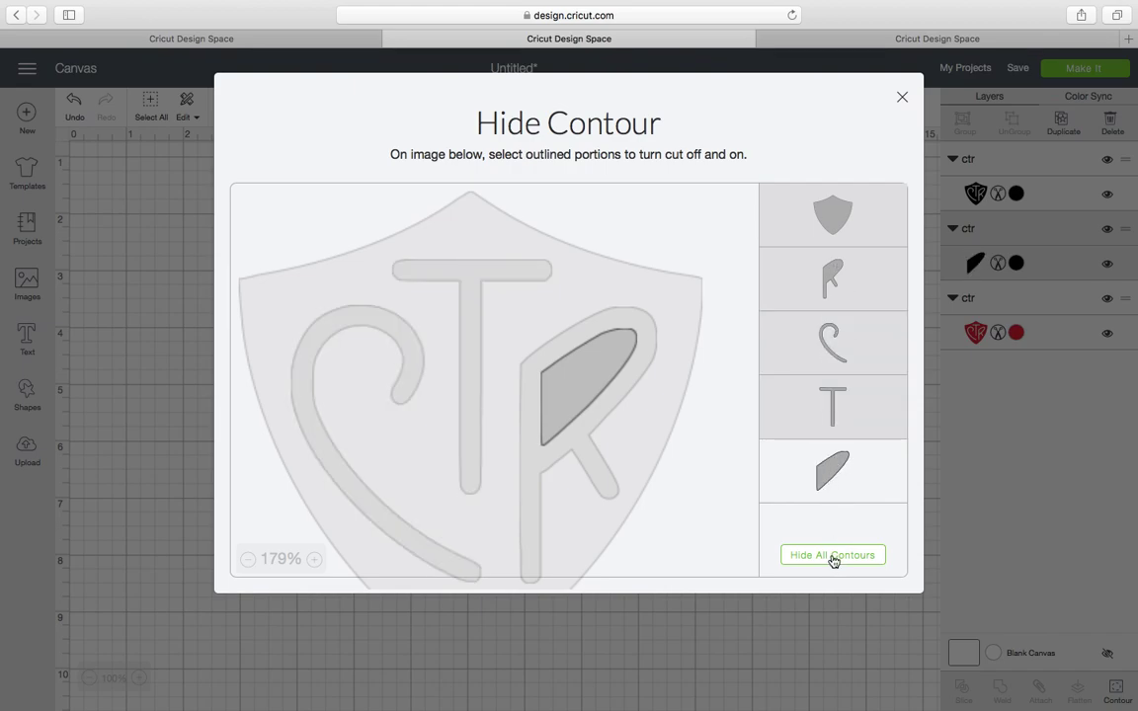
pyautogui.click(833, 219)
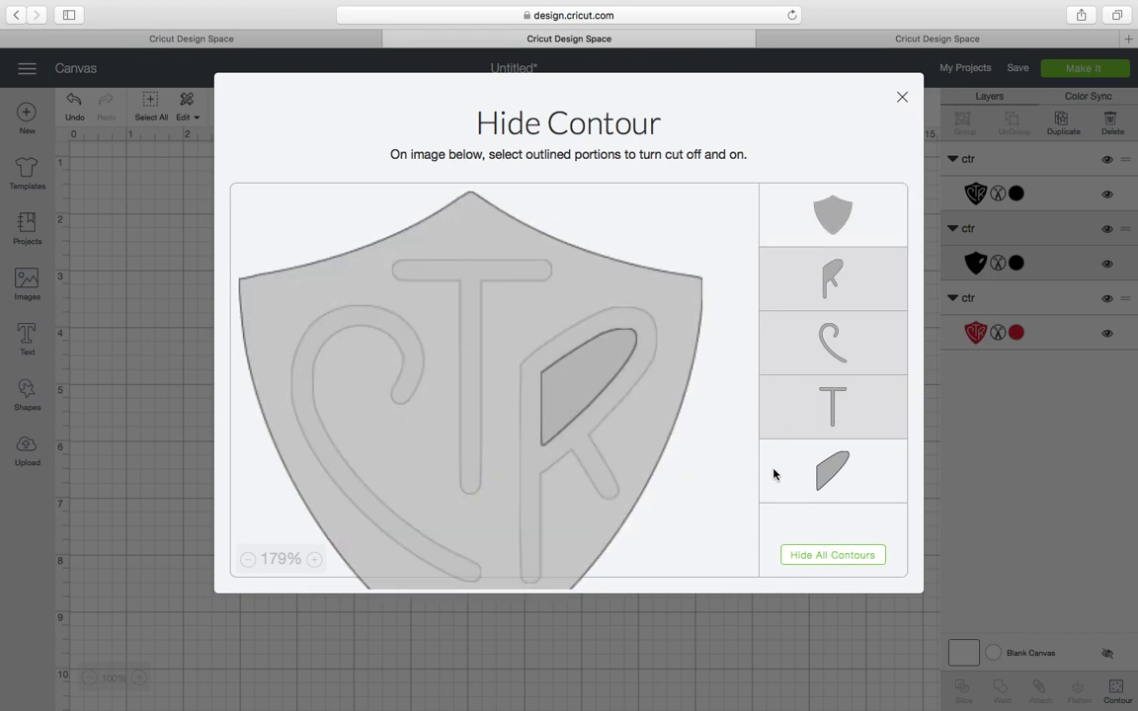
pyautogui.click(829, 469)
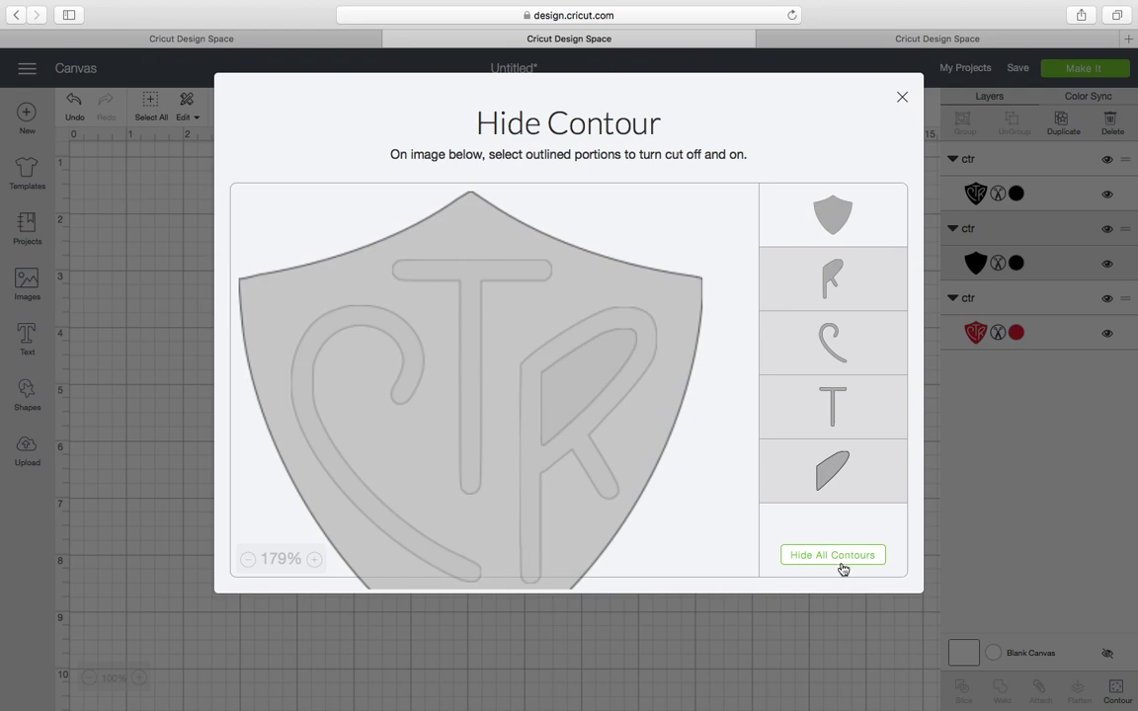
pyautogui.click(902, 99)
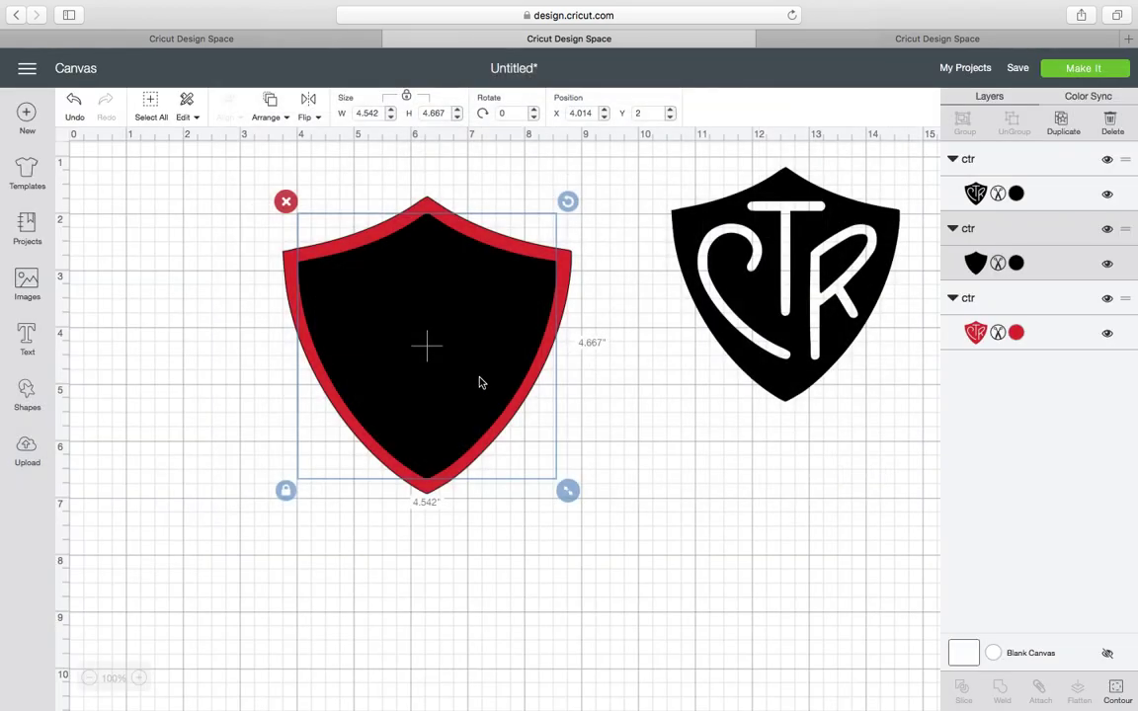
# - Delete the solid black overlay from the red shield
pyautogui.moveTo(464, 378)
pyautogui.mouseDown()
pyautogui.moveTo(782, 544)
pyautogui.moveTo(437, 346)
pyautogui.moveTo(467, 380)
pyautogui.mouseUp()
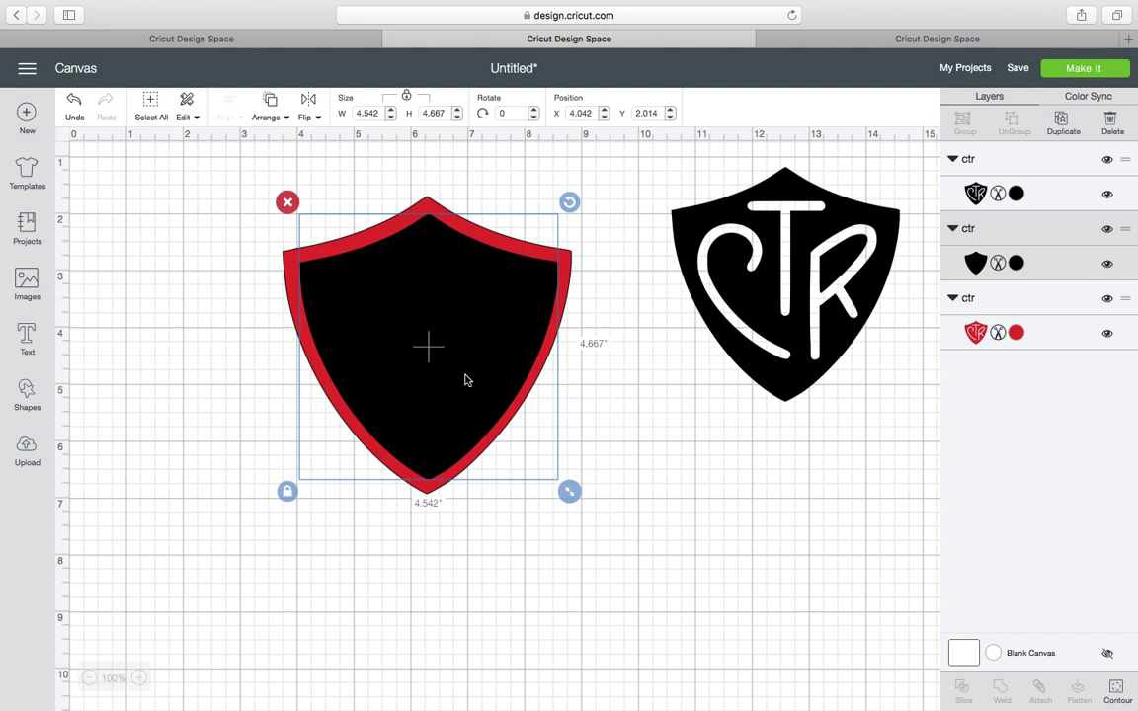
pyautogui.click(632, 374)
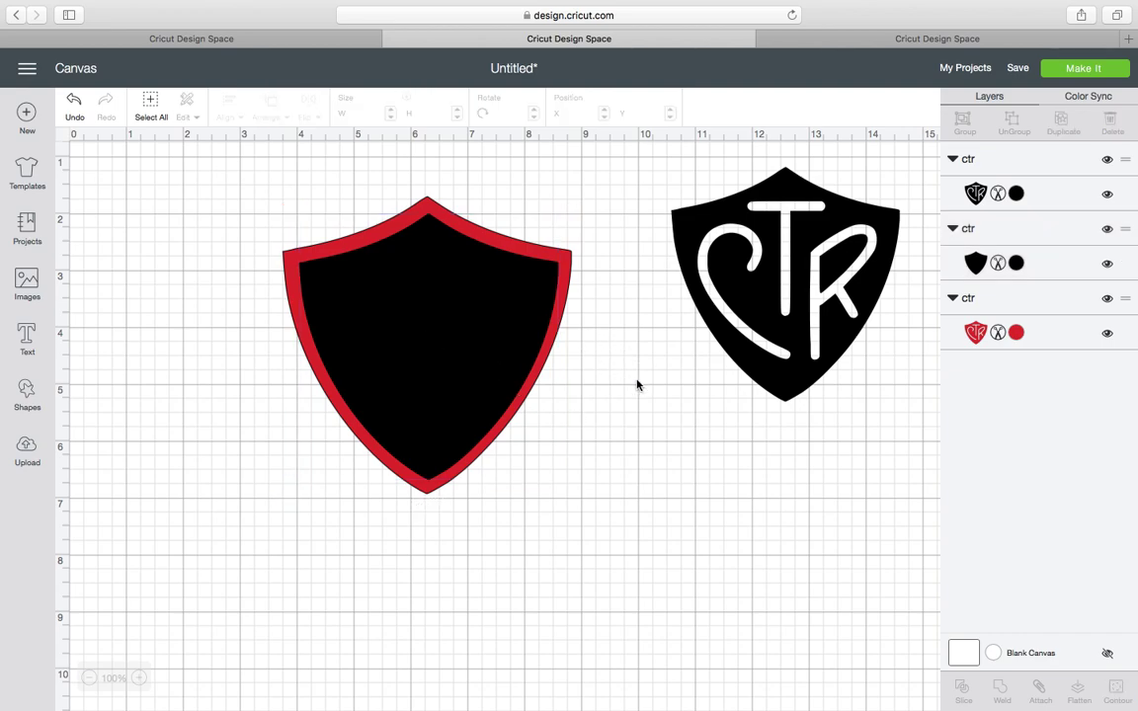
pyautogui.click(465, 325)
pyautogui.click(288, 203)
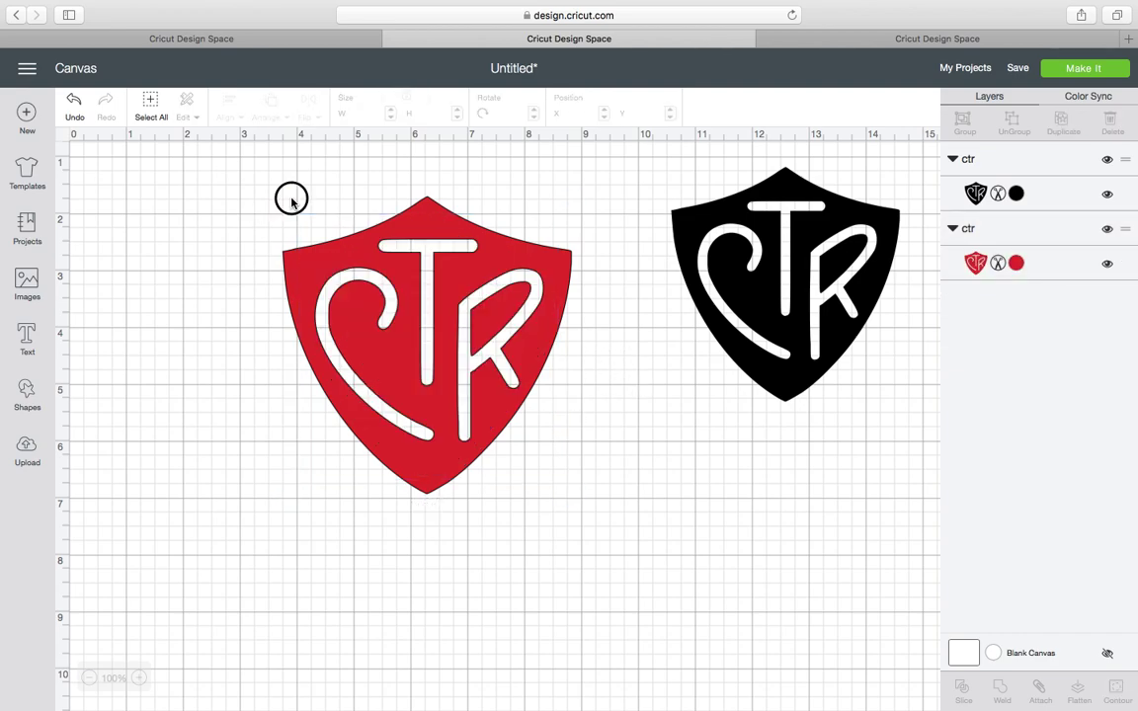
# - Duplicate the separate black CTR shield, enlarge the copy to about 4.5 inches wide and center it on the red shield
pyautogui.click(803, 318)
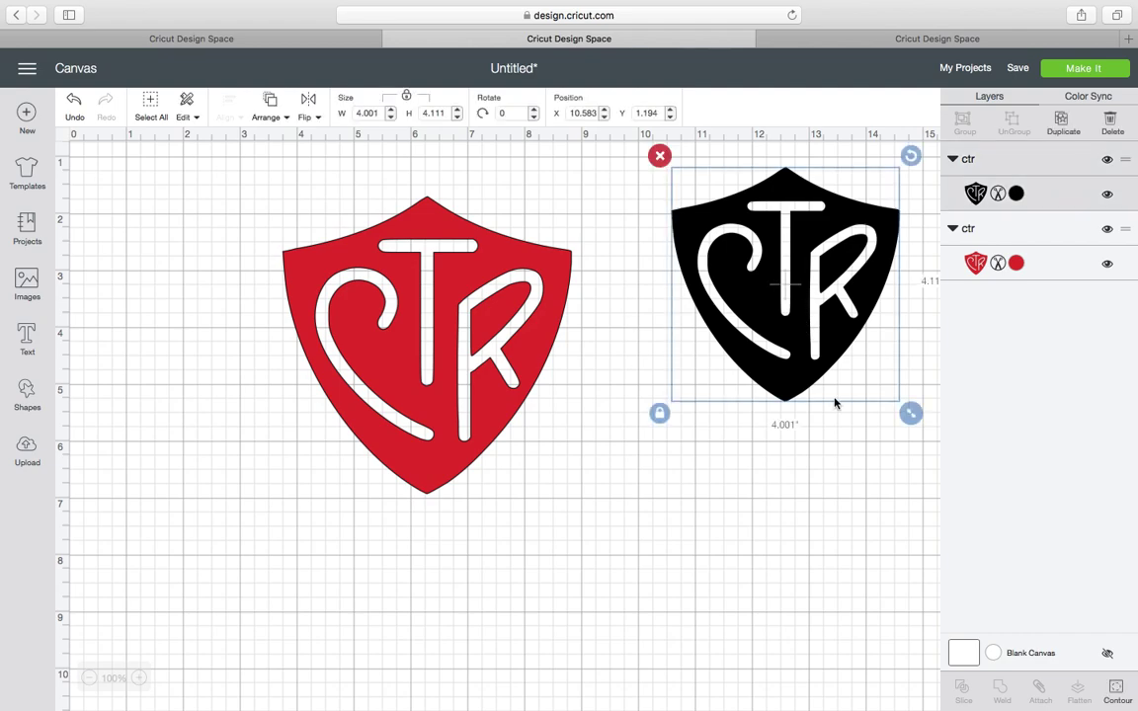
pyautogui.click(1063, 123)
pyautogui.moveTo(856, 371); pyautogui.dragTo(465, 400)
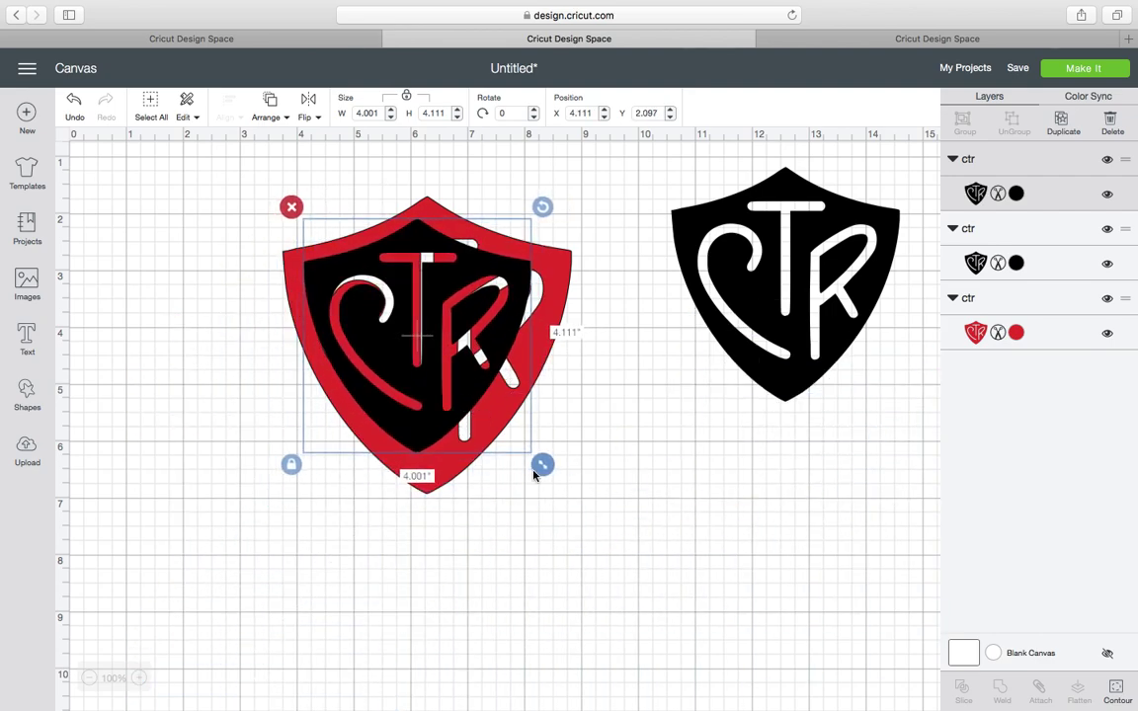
pyautogui.moveTo(536, 464); pyautogui.dragTo(584, 489)
pyautogui.moveTo(488, 422); pyautogui.dragTo(477, 409)
pyautogui.click(633, 485)
pyautogui.click(483, 414)
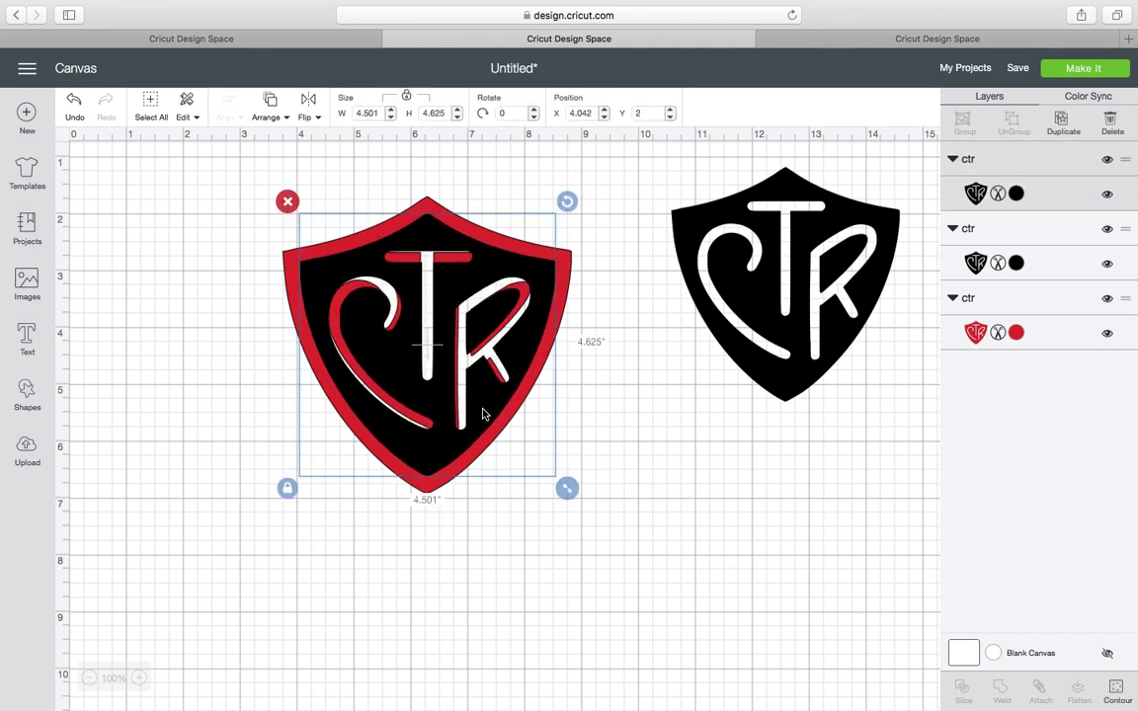
# - Nudge the black overlay to about X 4.07, Y 1.99 inches and hide all its contours to leave a solid shield
pyautogui.click(1118, 692)
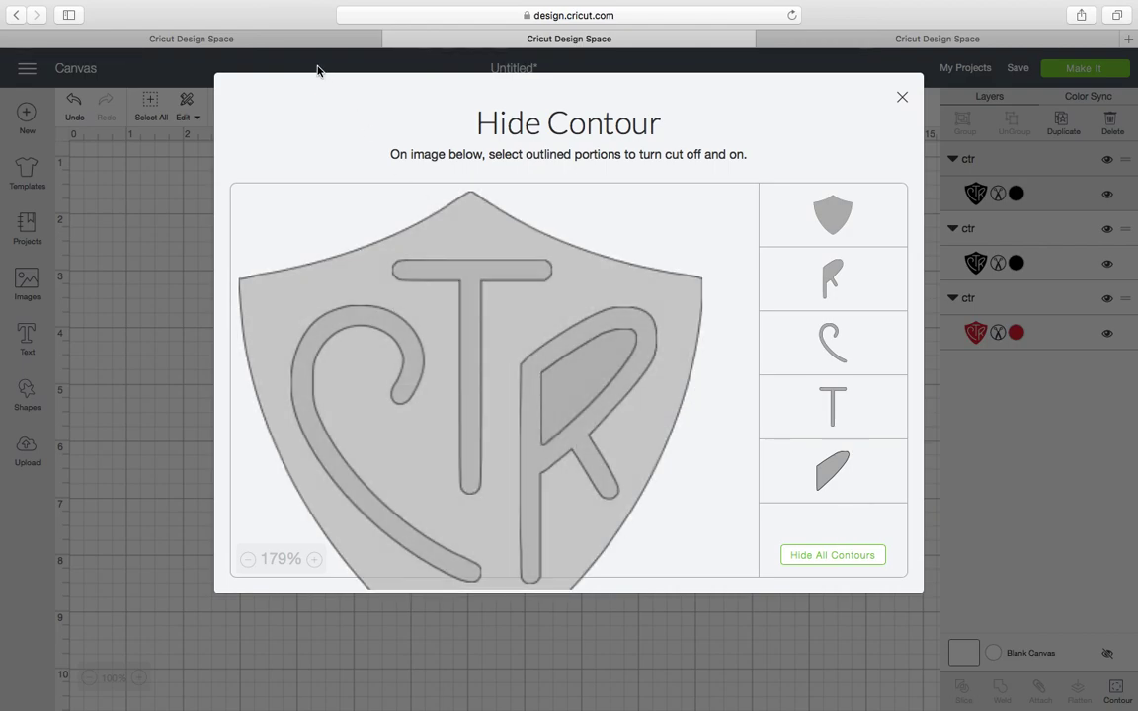
pyautogui.click(902, 99)
pyautogui.moveTo(459, 274)
pyautogui.mouseDown()
pyautogui.moveTo(681, 308)
pyautogui.moveTo(462, 265)
pyautogui.moveTo(460, 276)
pyautogui.mouseUp()
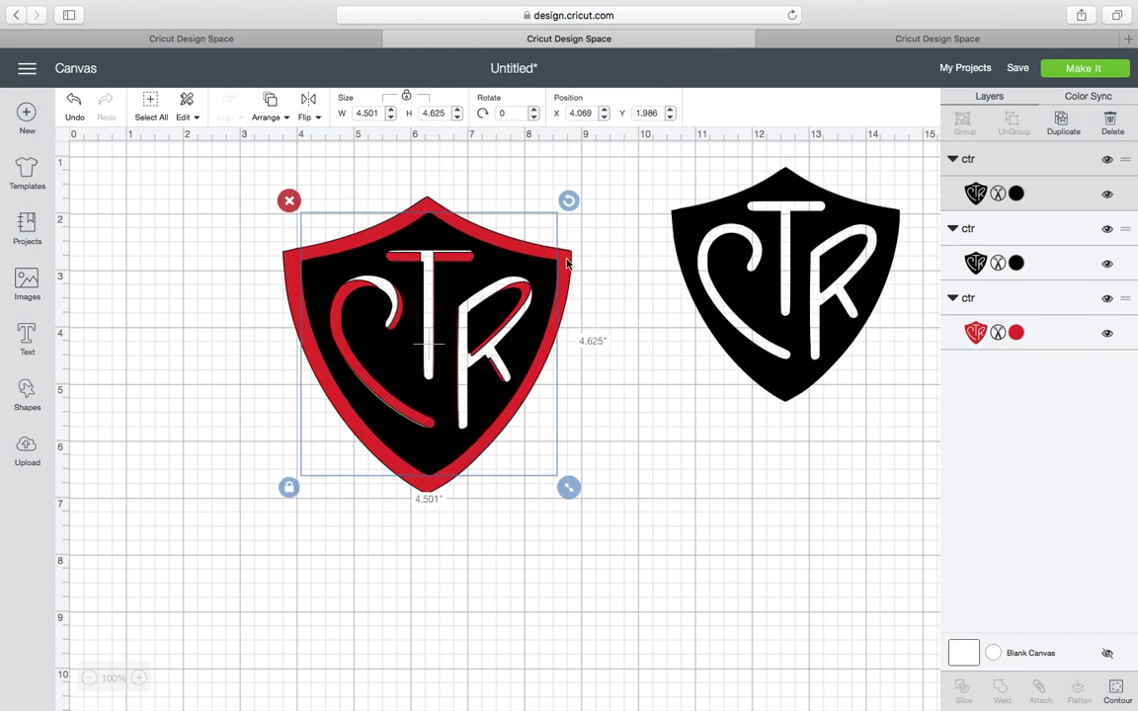
pyautogui.click(1117, 692)
pyautogui.click(821, 555)
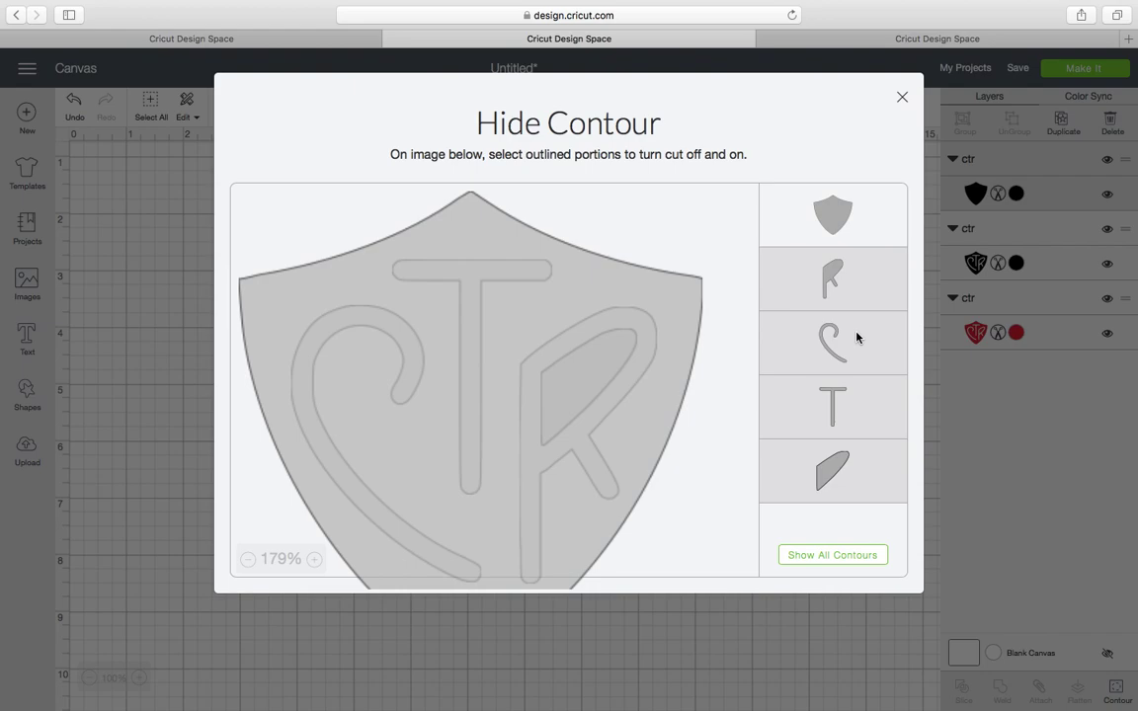
pyautogui.click(904, 100)
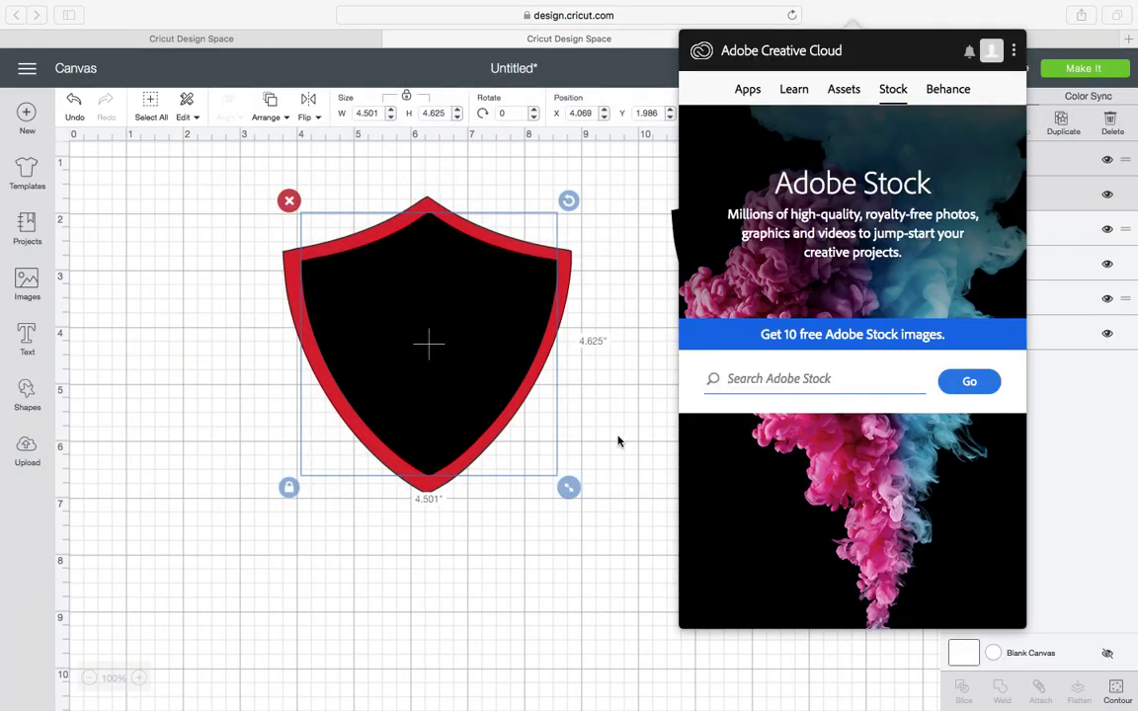
pyautogui.click(1016, 56)
pyautogui.click(904, 180)
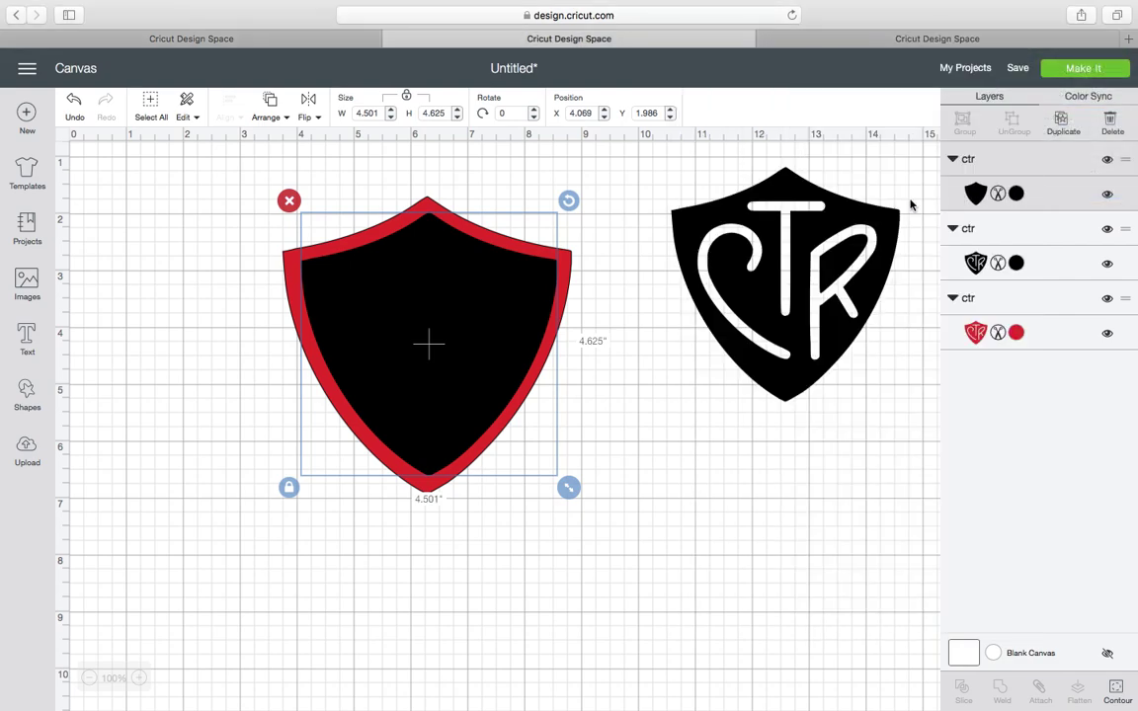
# - Fine-tune the solid black overlay's position to about X 4.06, Y 1.96 inches within the red border
pyautogui.click(620, 455)
pyautogui.click(484, 428)
pyautogui.keyDown('shift'); pyautogui.click(571, 285); pyautogui.keyUp('shift')
pyautogui.click(671, 472)
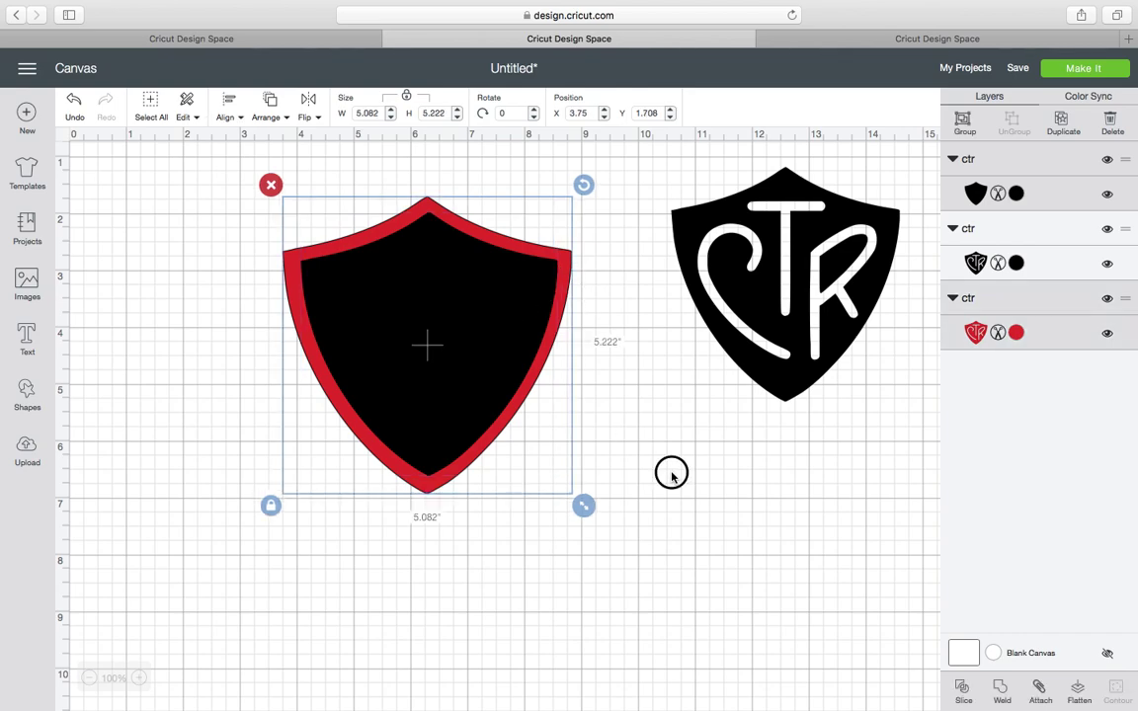
pyautogui.moveTo(417, 375)
pyautogui.mouseDown()
pyautogui.moveTo(594, 381)
pyautogui.moveTo(417, 370)
pyautogui.mouseUp()
pyautogui.click(551, 427)
pyautogui.click(450, 378)
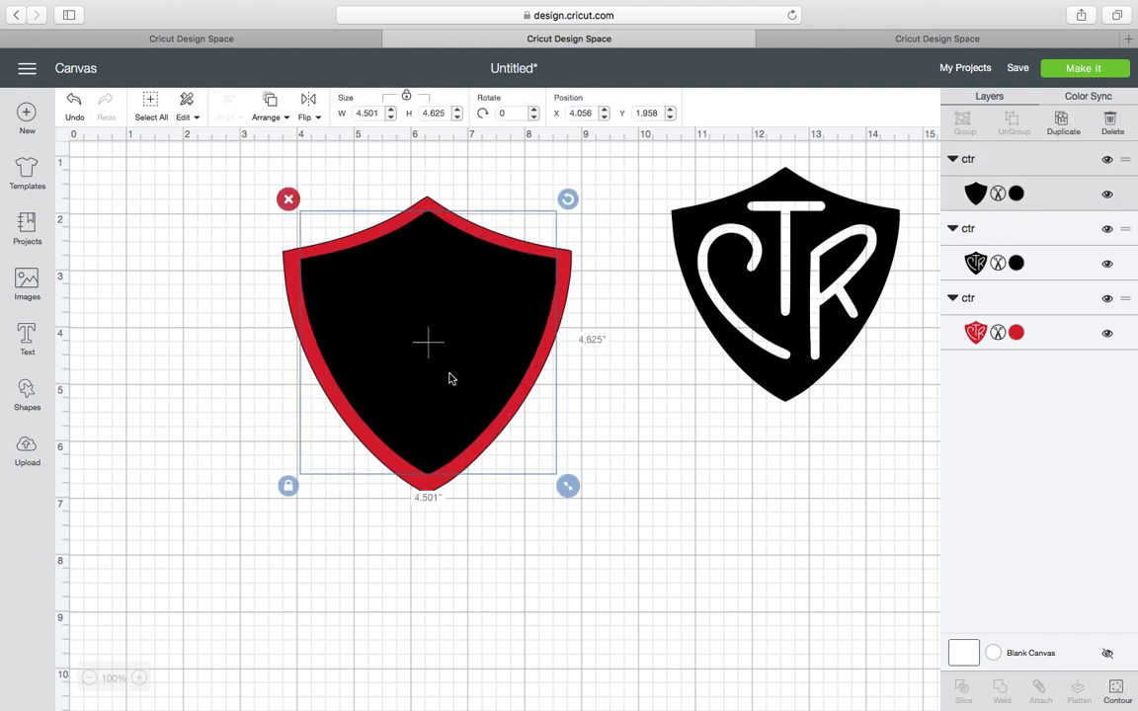
# - Slice the solid black shield with the red shield and move the black lettered piece to about X 8.4, Y 5.0 inches
pyautogui.keyDown('shift'); pyautogui.click(569, 287); pyautogui.keyUp('shift')
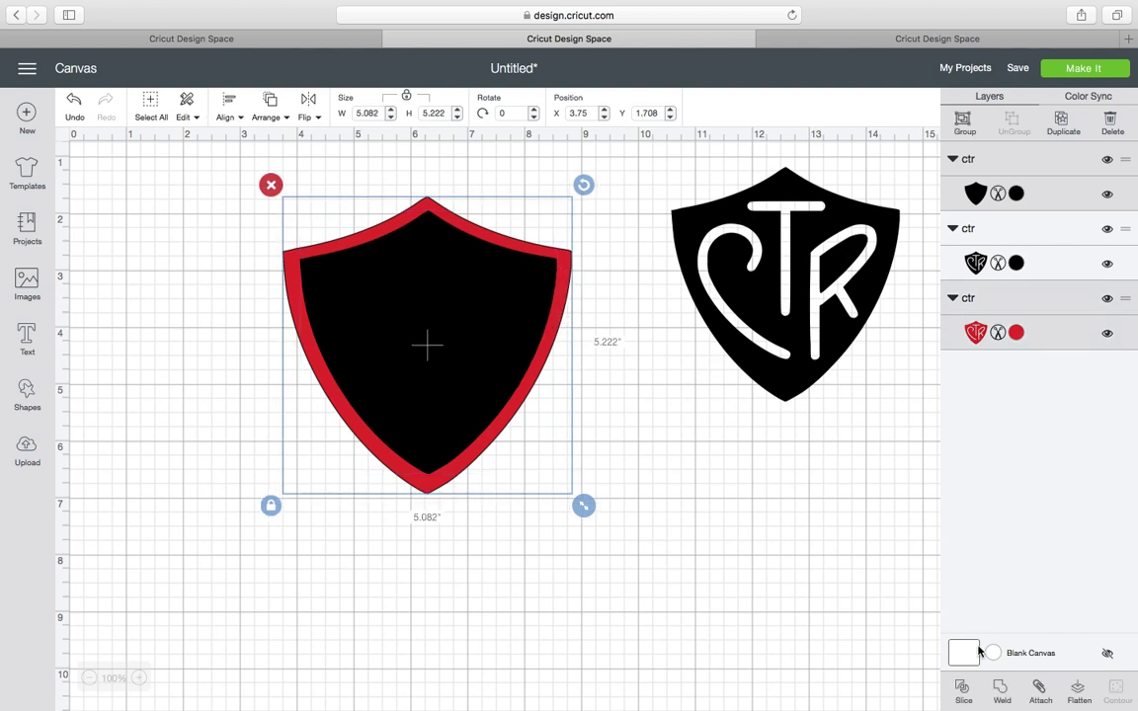
pyautogui.click(965, 697)
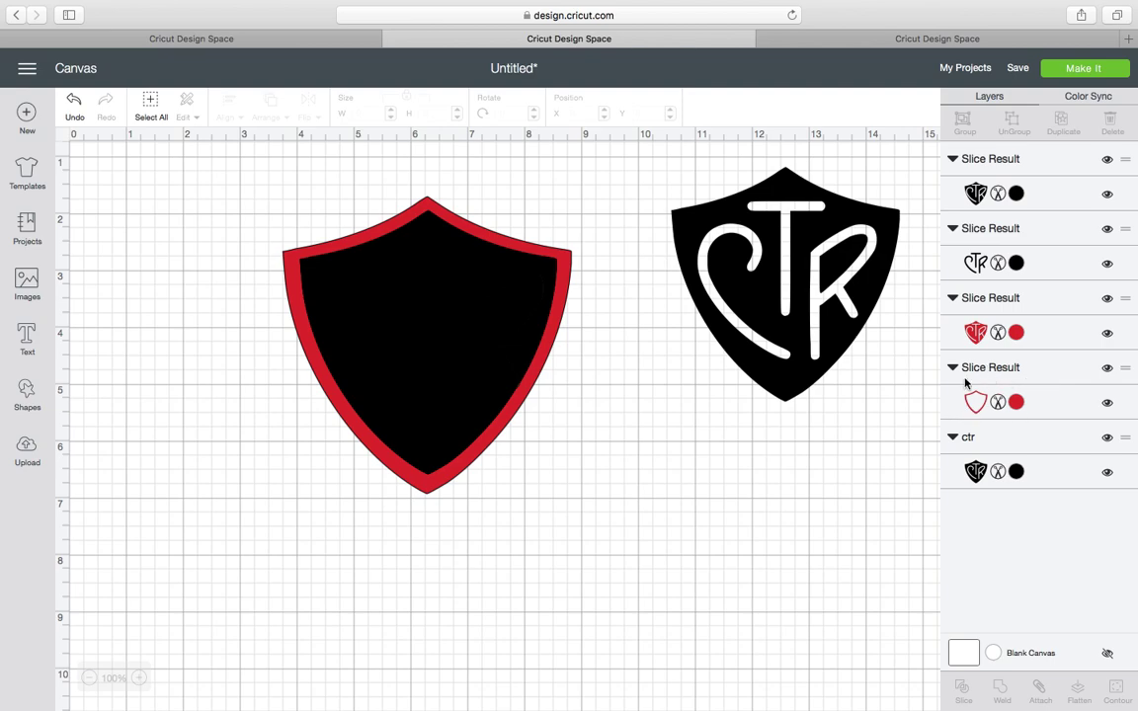
pyautogui.moveTo(496, 240); pyautogui.dragTo(742, 411)
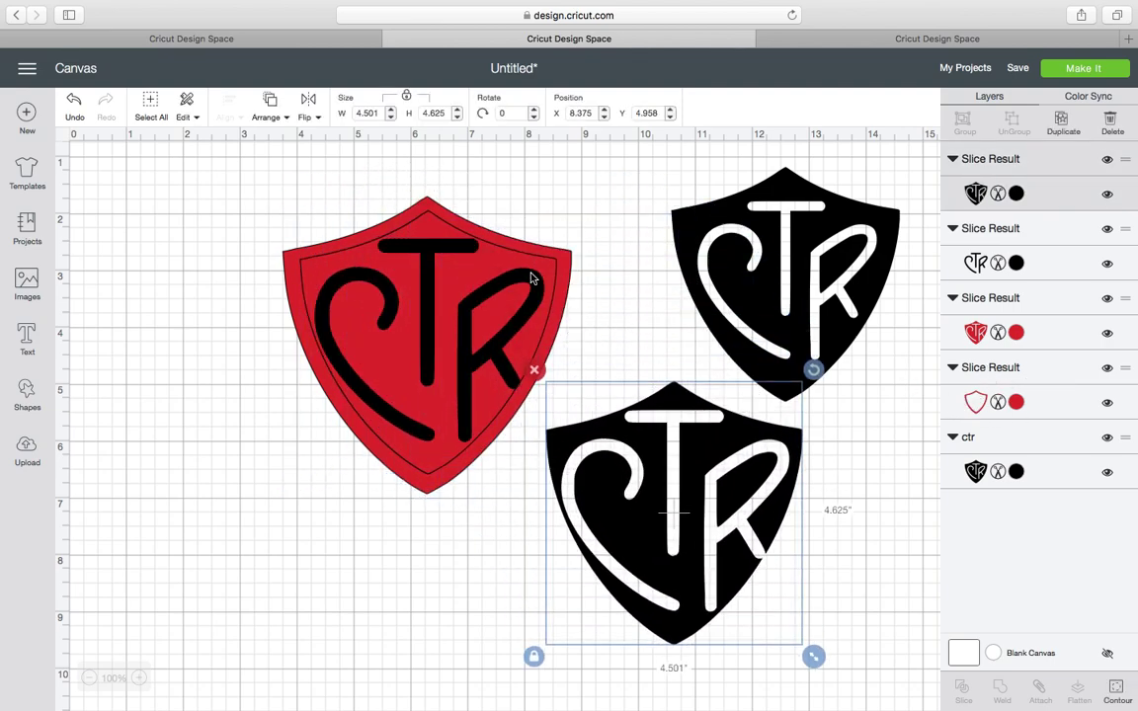
# - Separate the slice pieces, moving the black letters and red lettered shield aside and the red border to about X 3.93, Y 0.68 inches
pyautogui.moveTo(539, 262); pyautogui.dragTo(308, 362)
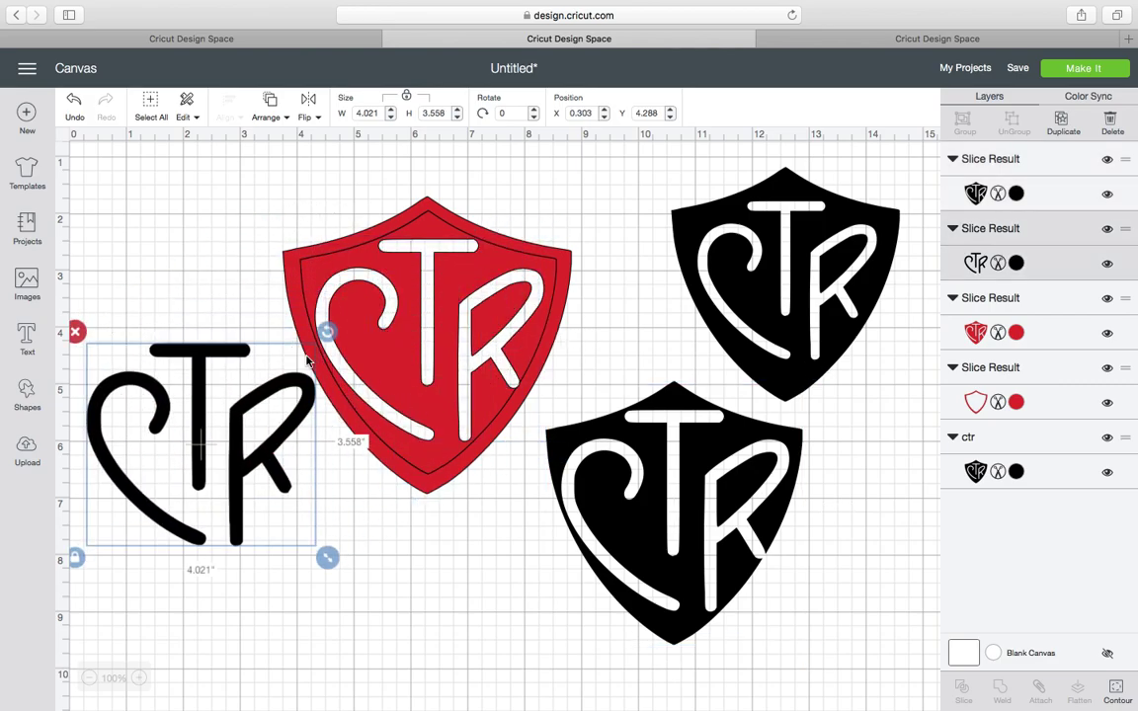
pyautogui.moveTo(477, 235); pyautogui.dragTo(213, 435)
pyautogui.moveTo(351, 241); pyautogui.dragTo(377, 543)
pyautogui.scroll(-5, 376, 538)
pyautogui.moveTo(453, 592); pyautogui.dragTo(430, 198)
pyautogui.scroll(4, 439, 335)
pyautogui.scroll(2, 439, 335)
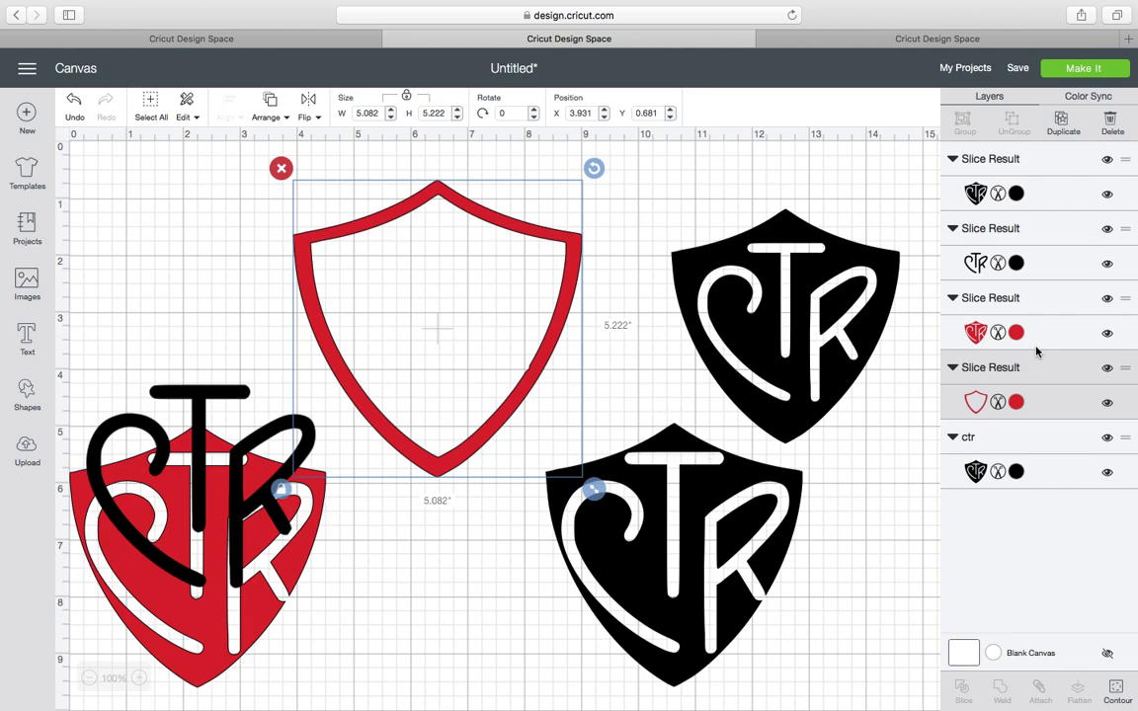
# - Hide the red lettered shield and loose black letters, and move the larger black shield to about X 9.6, Y 4.9 inches
pyautogui.click(1108, 336)
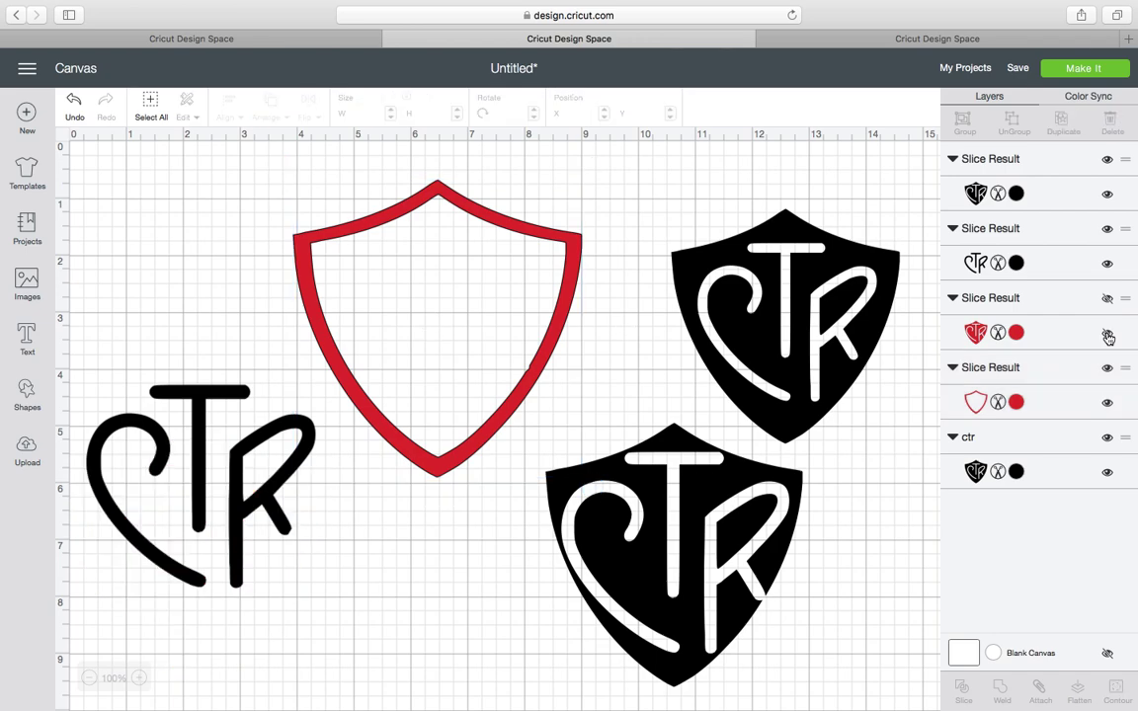
pyautogui.click(1108, 264)
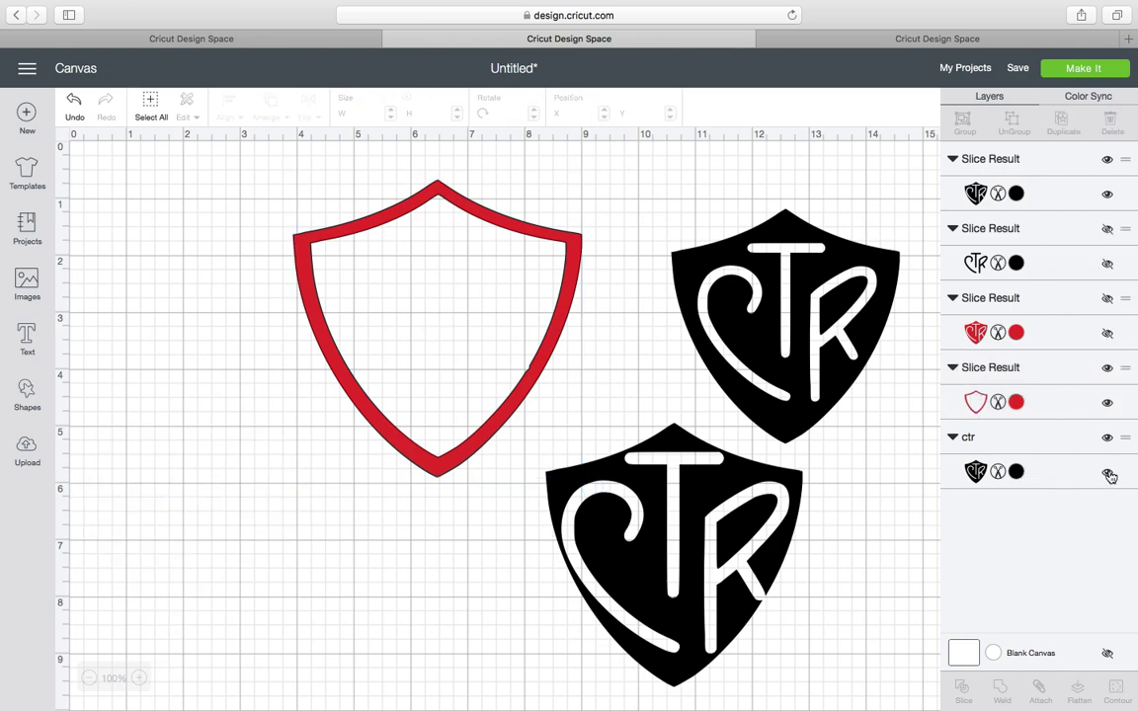
pyautogui.moveTo(671, 505); pyautogui.dragTo(745, 501)
# - Center the smaller black shield inside the red border, enlarge it slightly, and delete the larger black shield
pyautogui.moveTo(841, 305); pyautogui.dragTo(485, 307)
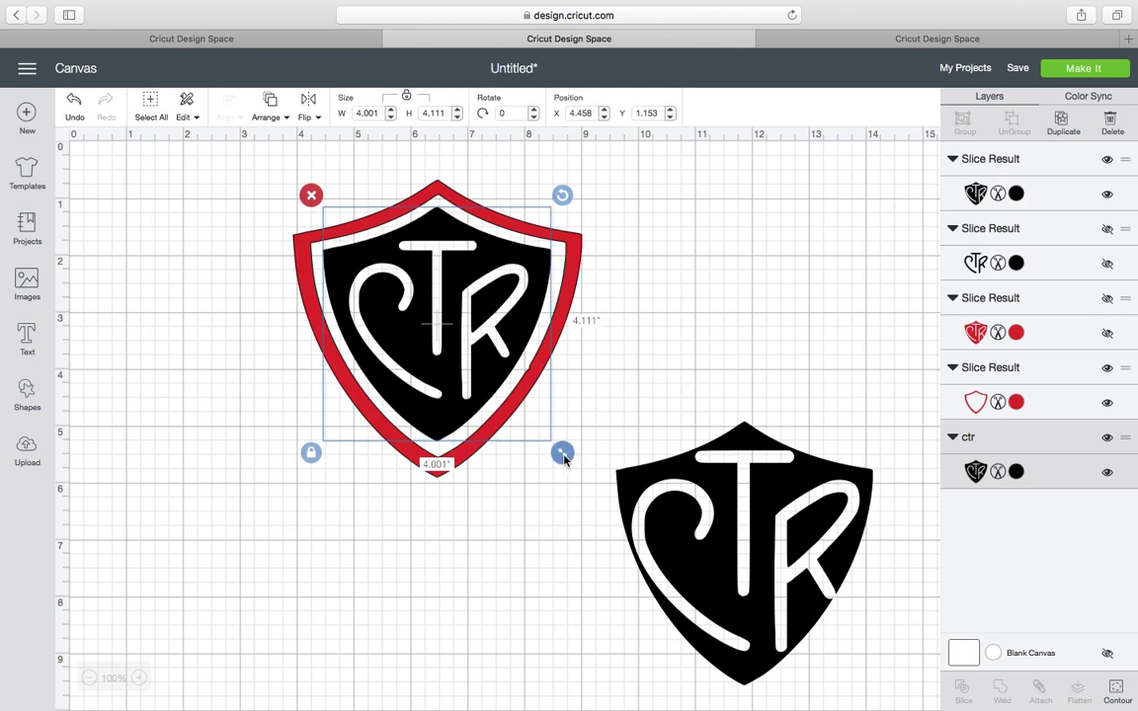
pyautogui.moveTo(562, 453); pyautogui.dragTo(566, 456)
pyautogui.moveTo(470, 381); pyautogui.dragTo(481, 386)
pyautogui.click(677, 508)
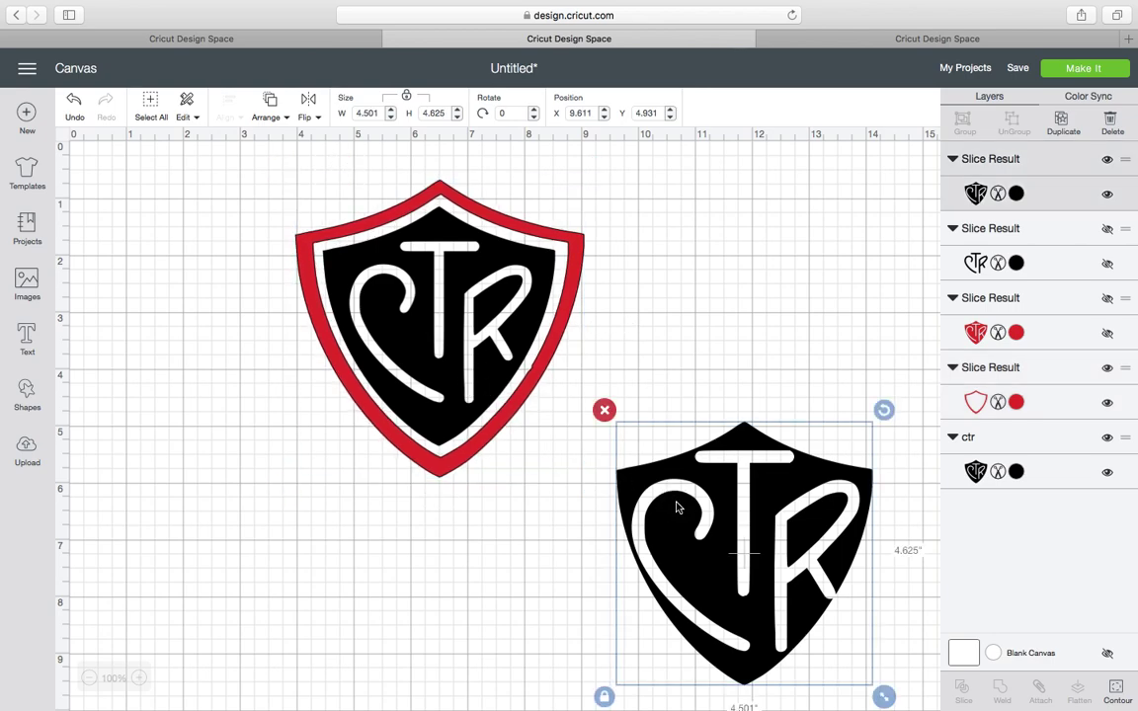
pyautogui.press('Delete')
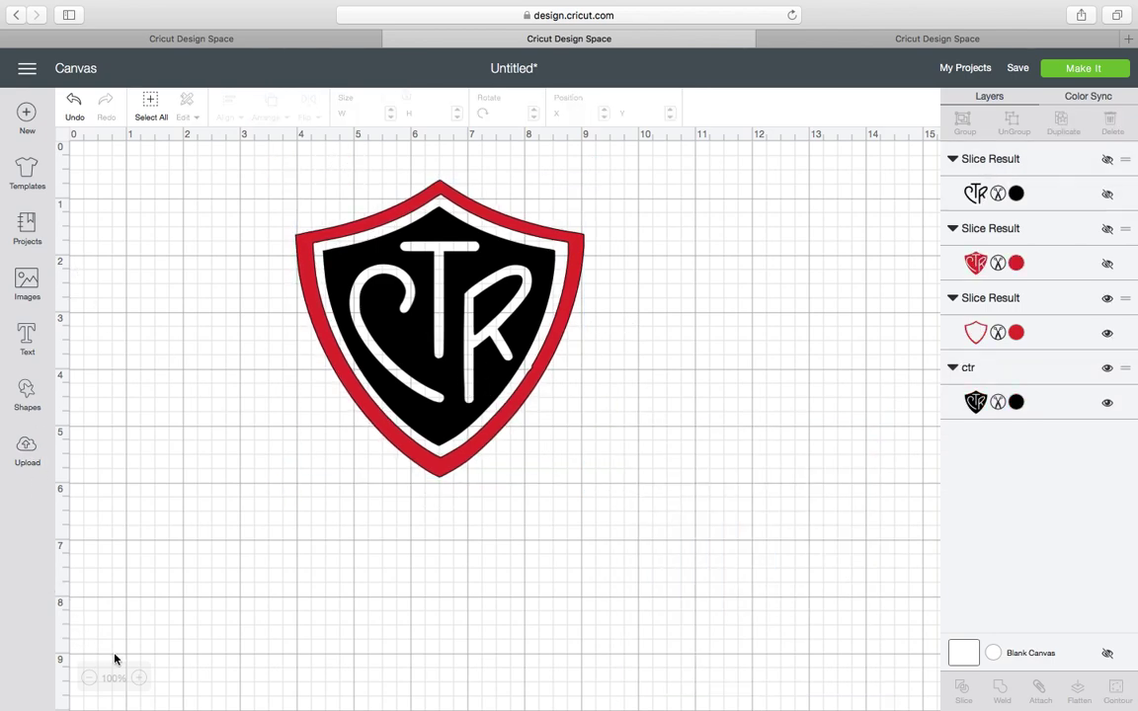
# - Inspect the bordered shield closely, preview the black and red cut mats, and return to the canvas
pyautogui.click(140, 678)
pyautogui.click(141, 678)
pyautogui.click(141, 678)
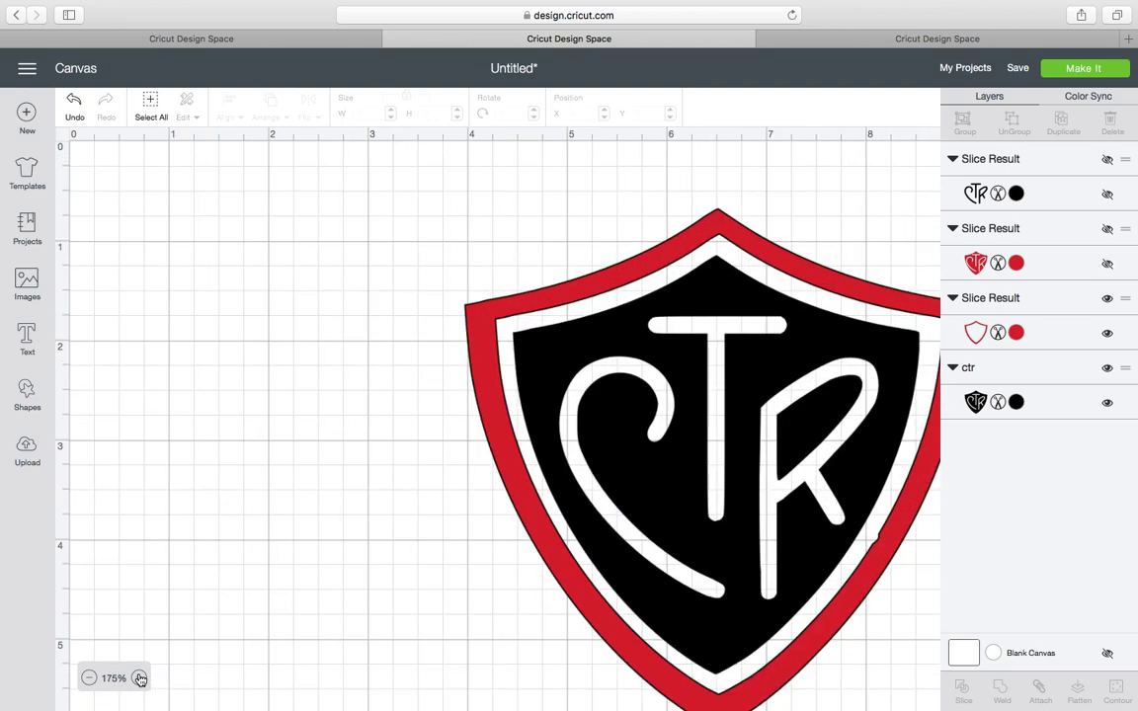
pyautogui.hscroll(5, 275, 590)
pyautogui.scroll(-2, 275, 589)
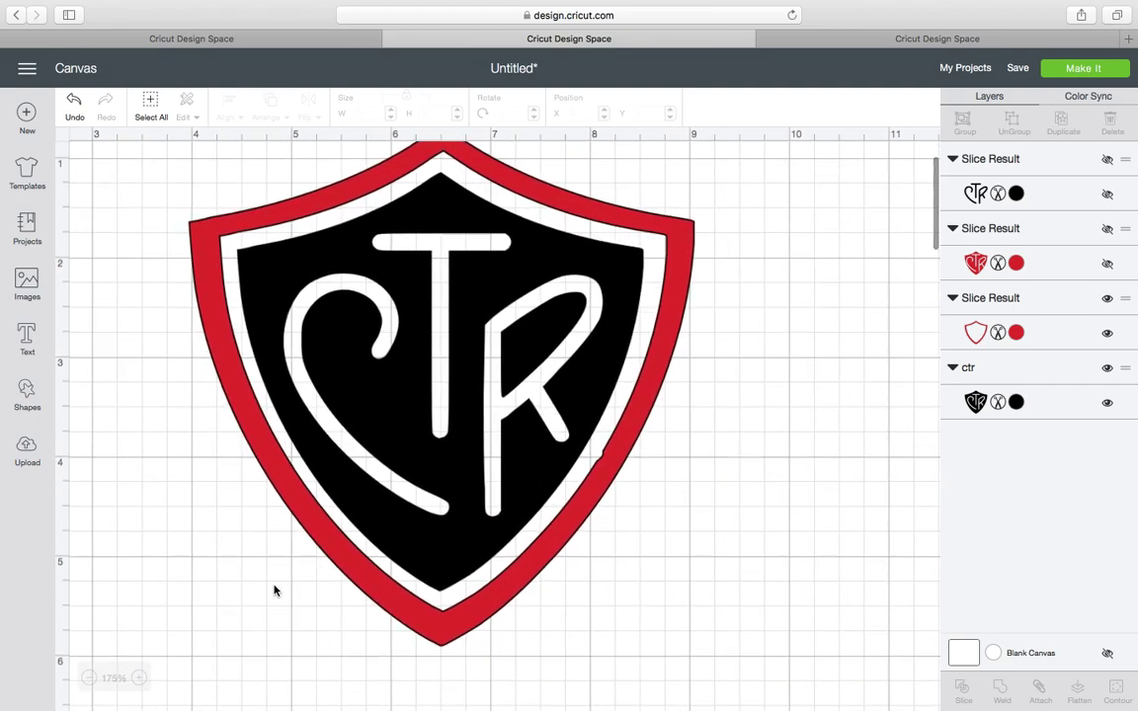
pyautogui.scroll(2, 610, 579)
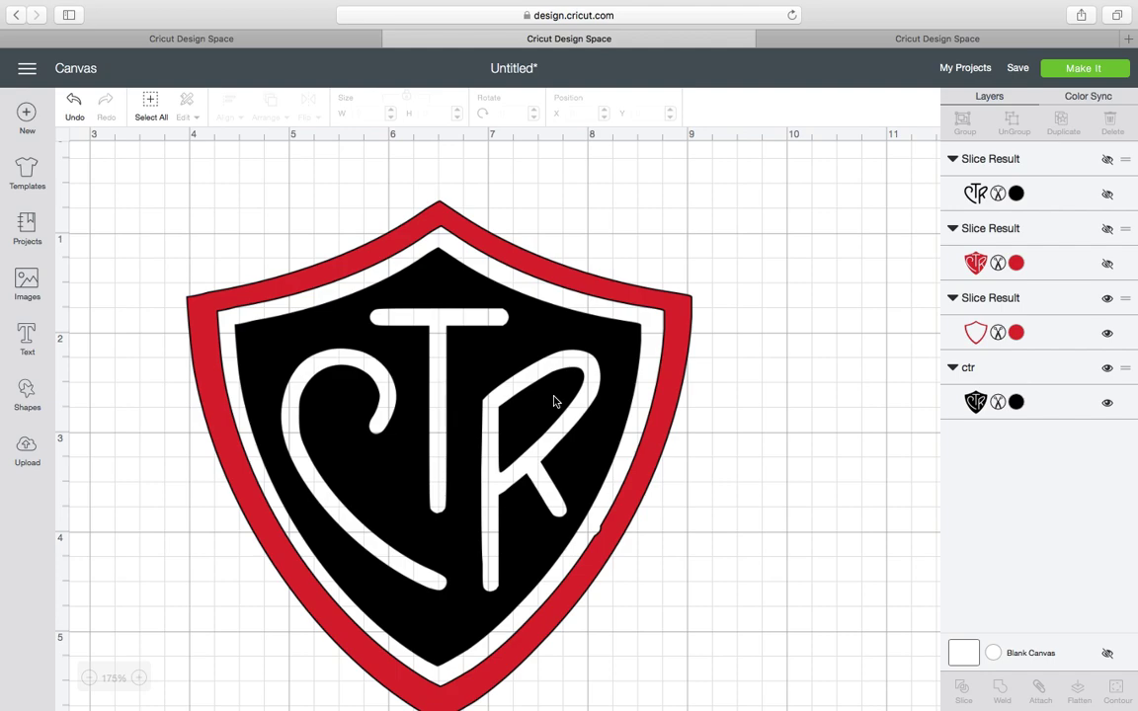
pyautogui.click(1085, 68)
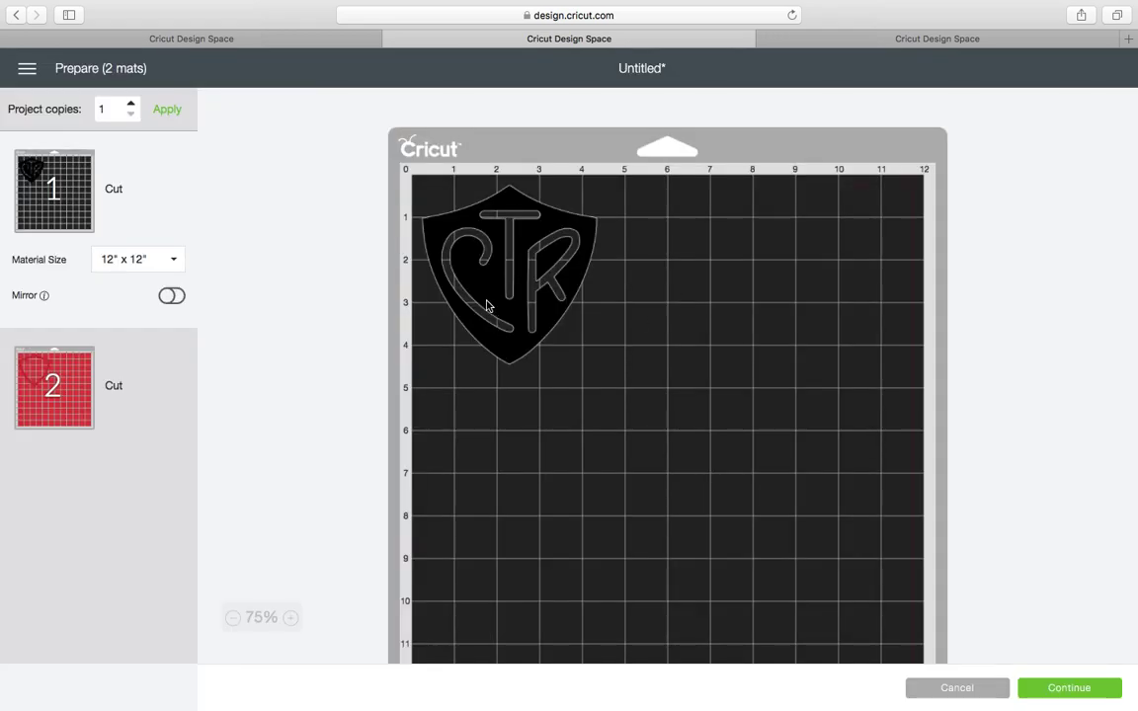
pyautogui.moveTo(487, 306)
pyautogui.mouseDown()
pyautogui.moveTo(572, 310)
pyautogui.moveTo(502, 307)
pyautogui.mouseUp()
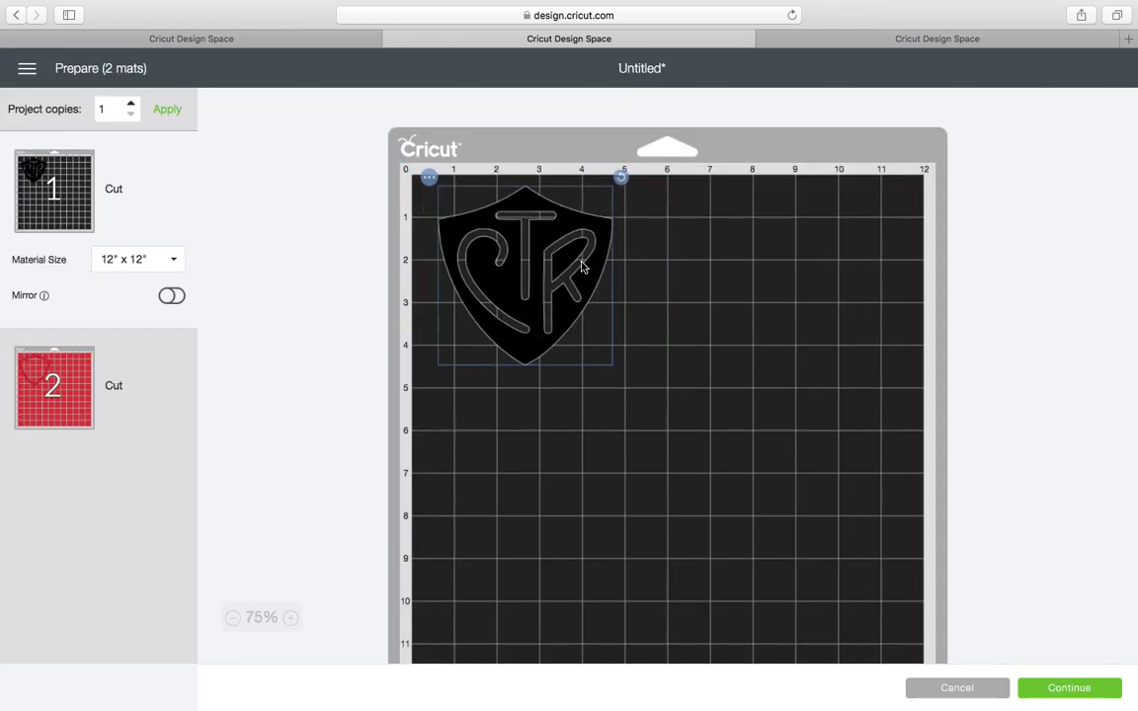
pyautogui.click(40, 376)
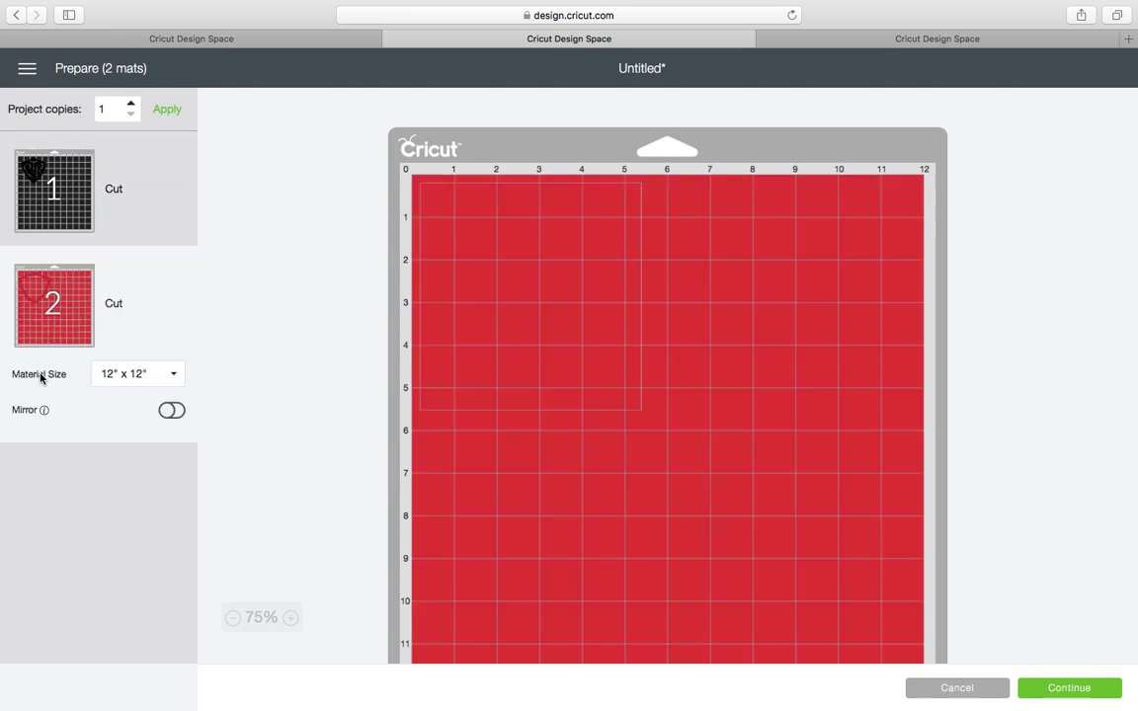
pyautogui.click(13, 16)
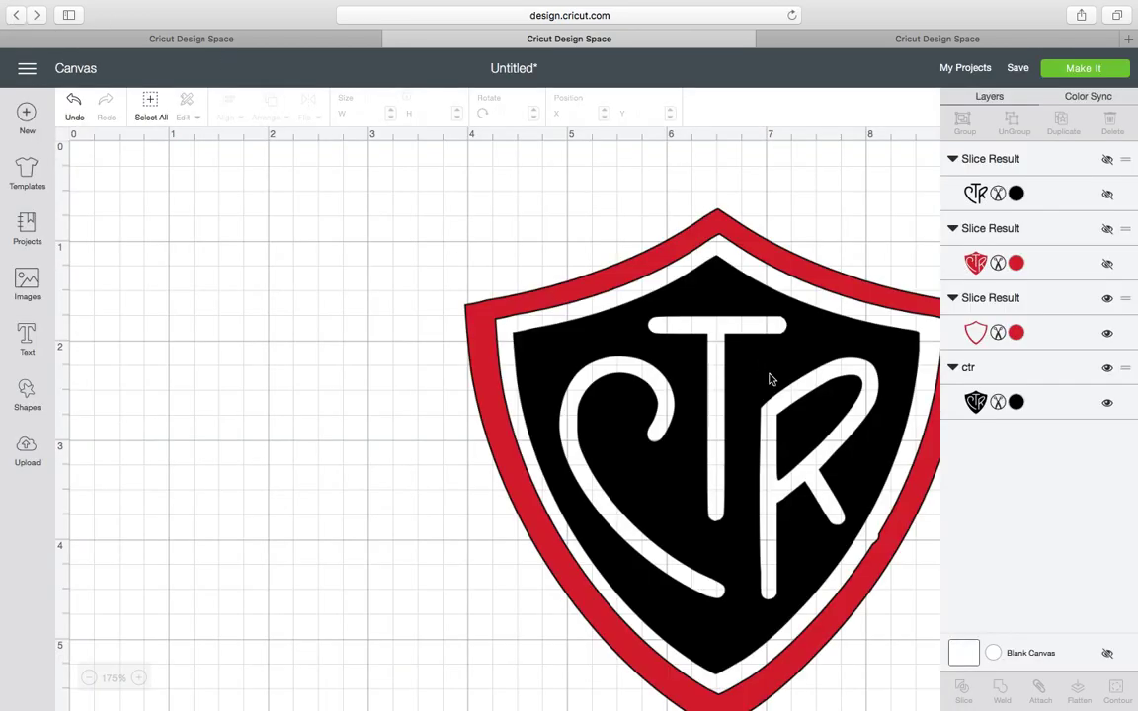
# - Add an unlocked square, shrink it to a small bar rotated about 40.5°, and bridge the gap at the shield's upper-left corner
pyautogui.click(24, 398)
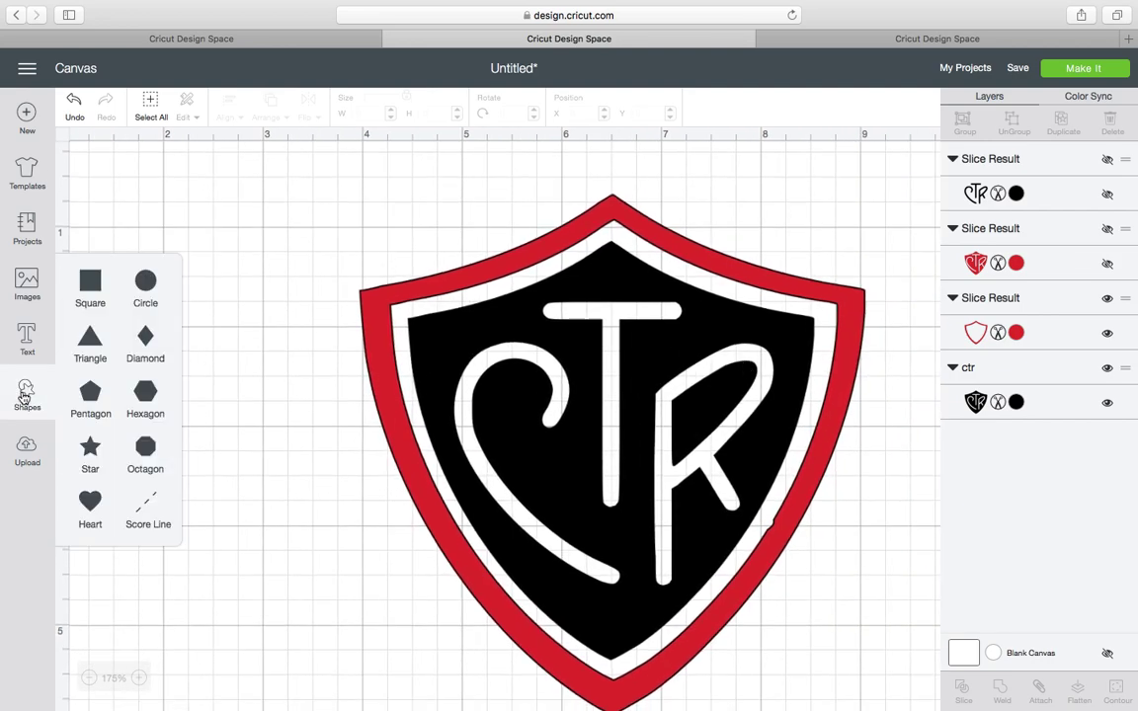
pyautogui.click(88, 294)
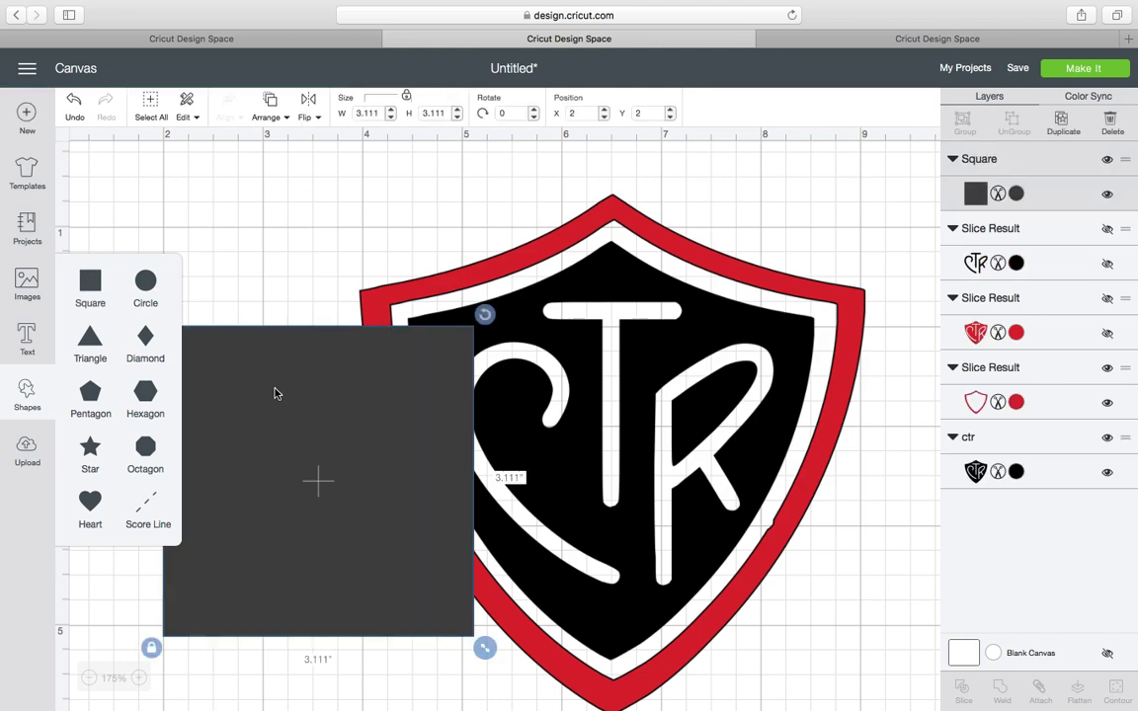
pyautogui.click(151, 647)
pyautogui.moveTo(484, 647); pyautogui.dragTo(402, 317)
pyautogui.click(212, 354)
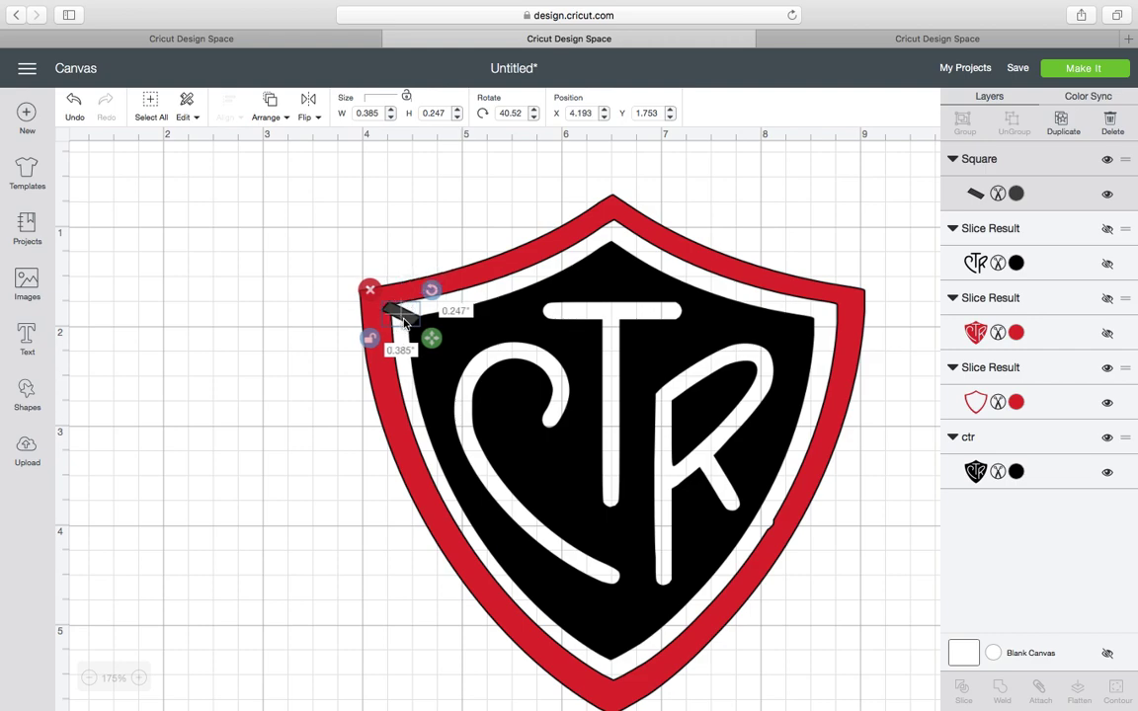
# - Duplicate the small bridging bar five times
pyautogui.click(405, 317)
pyautogui.click(1062, 125)
pyautogui.click(1062, 124)
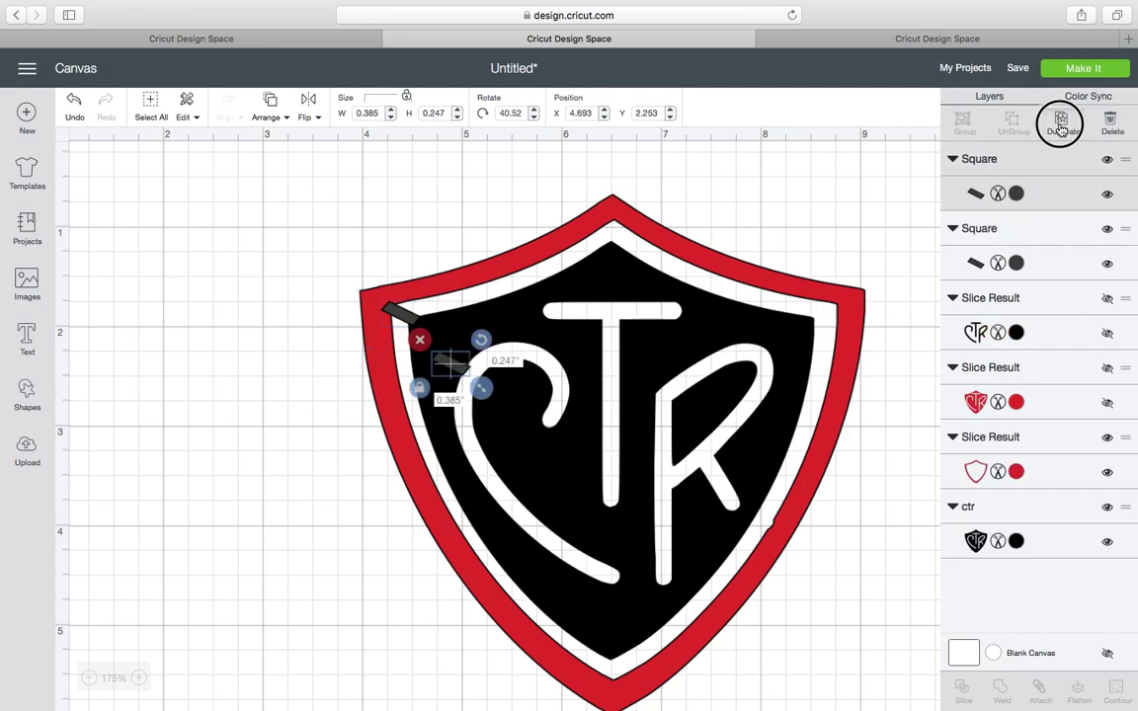
pyautogui.click(1063, 128)
pyautogui.click(1062, 129)
pyautogui.click(1062, 128)
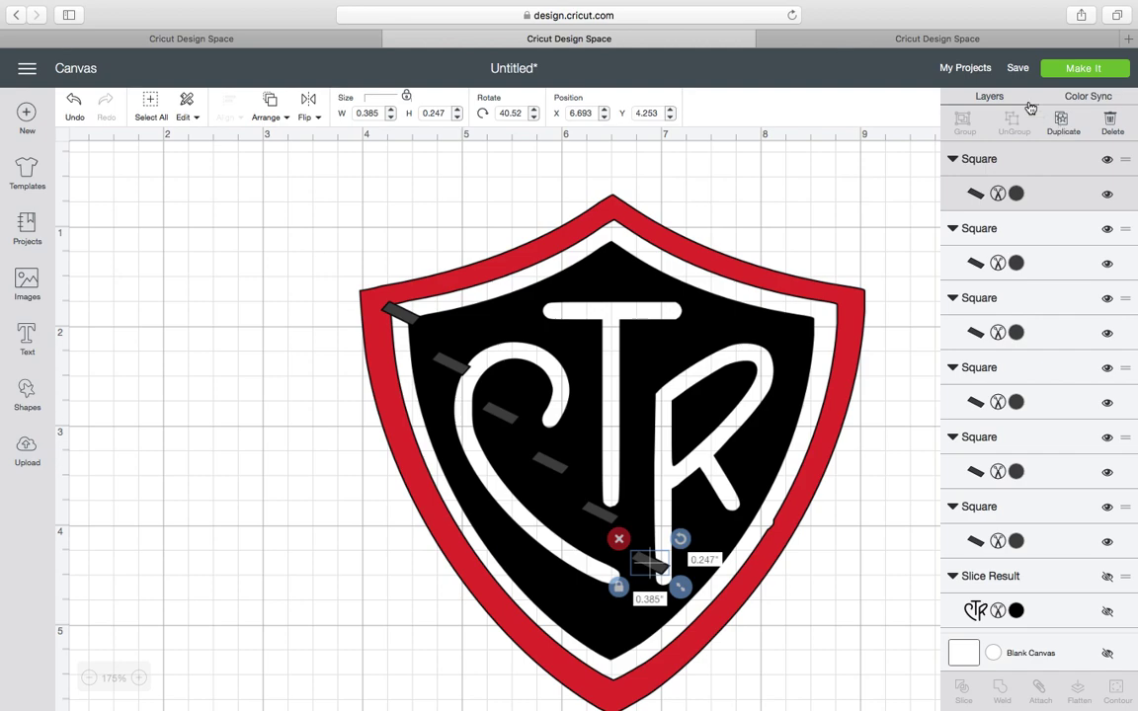
# - Rotate and place three bar copies to bridge the border gap at the shield's top point, upper-right corner and bottom tip
pyautogui.moveTo(460, 364); pyautogui.dragTo(616, 250)
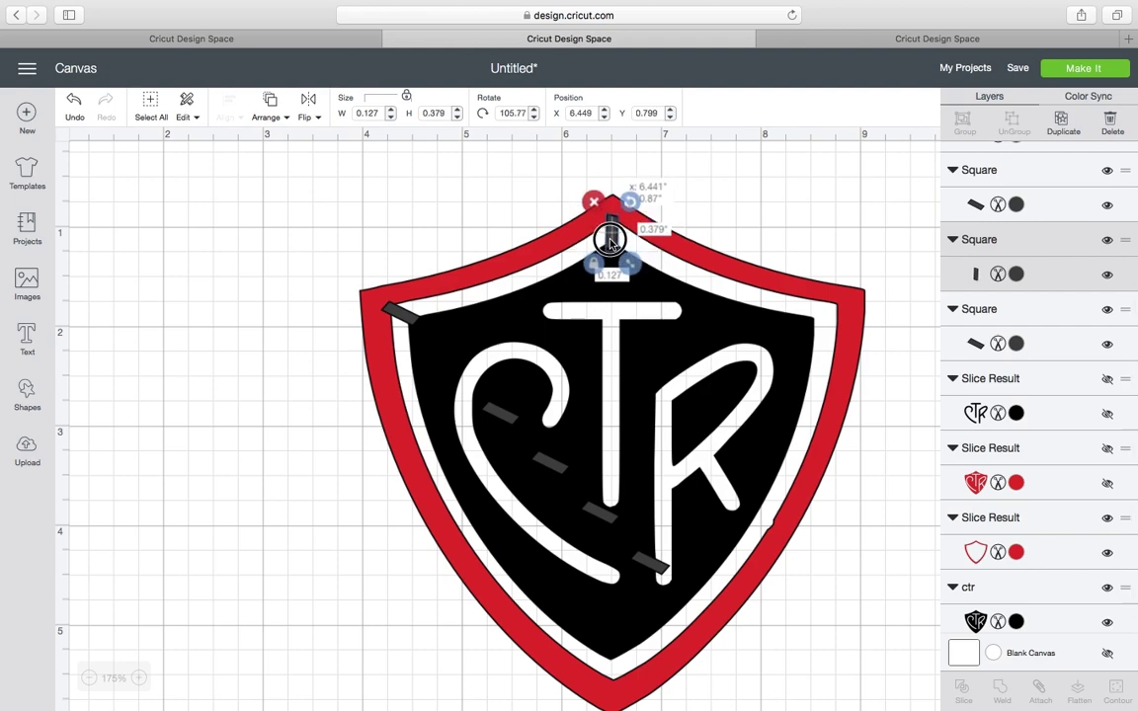
pyautogui.click(697, 231)
pyautogui.moveTo(508, 413); pyautogui.dragTo(862, 334)
pyautogui.click(886, 395)
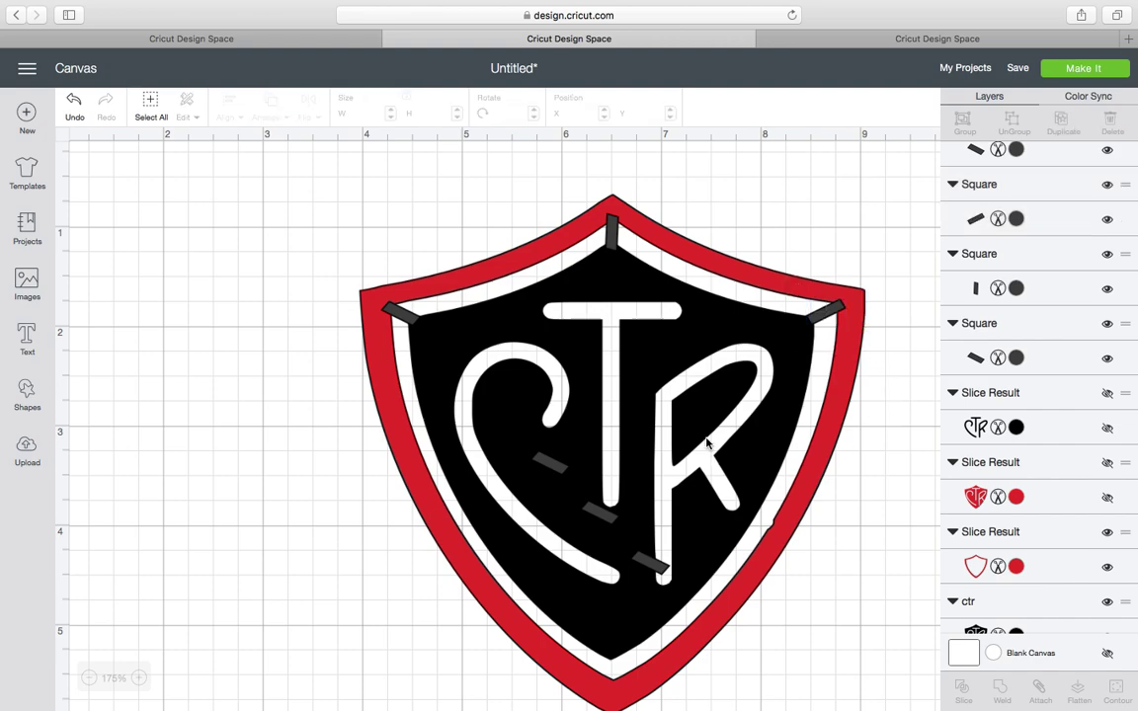
pyautogui.click(657, 571)
pyautogui.moveTo(684, 552); pyautogui.dragTo(613, 674)
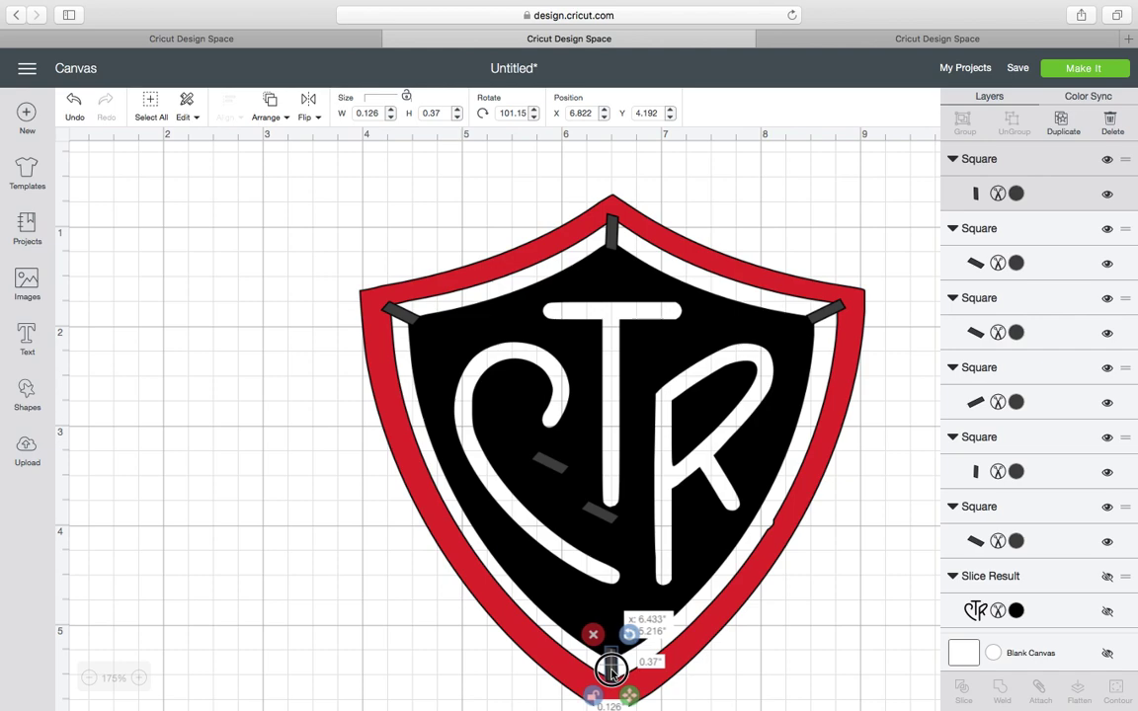
pyautogui.click(657, 627)
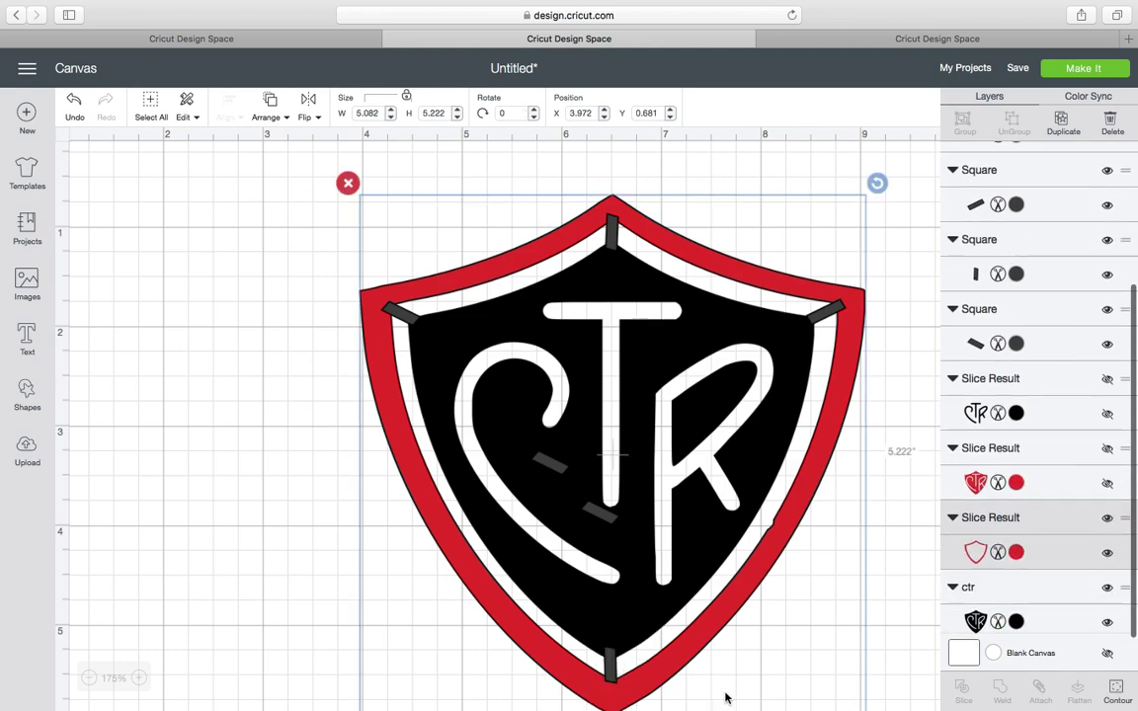
# - Thin and rotate the two remaining bars, placing them across the letter R at its upper and middle stem joints
pyautogui.click(546, 465)
pyautogui.moveTo(546, 465); pyautogui.dragTo(684, 395)
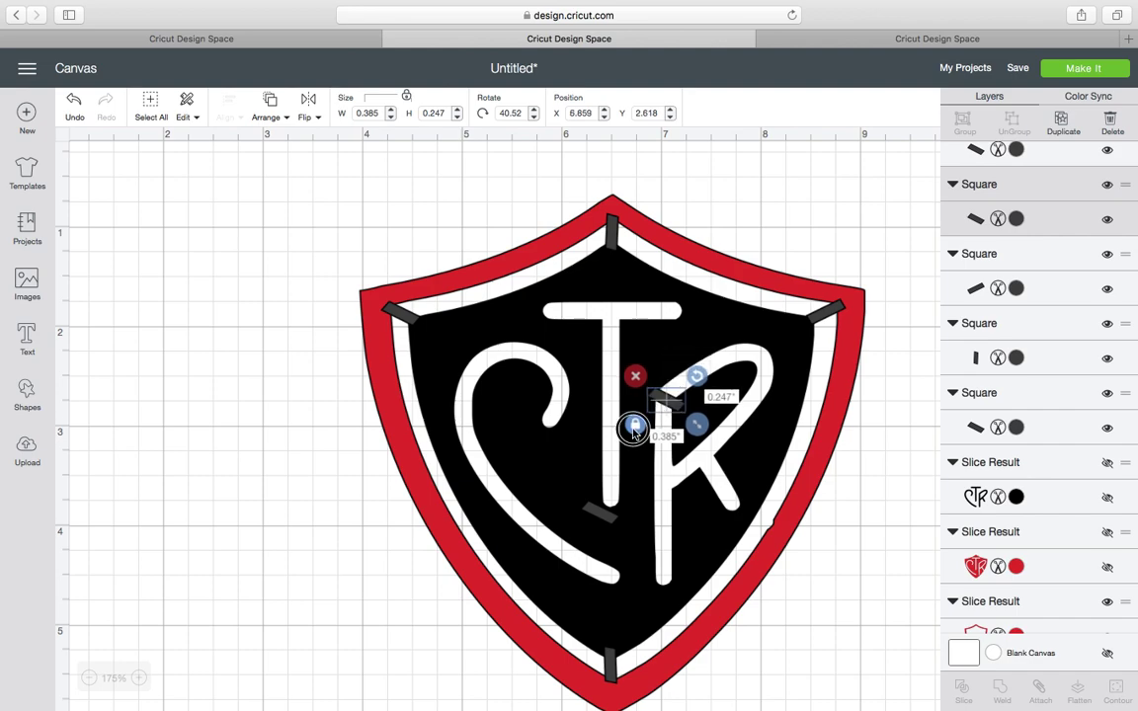
pyautogui.moveTo(699, 427); pyautogui.dragTo(659, 401)
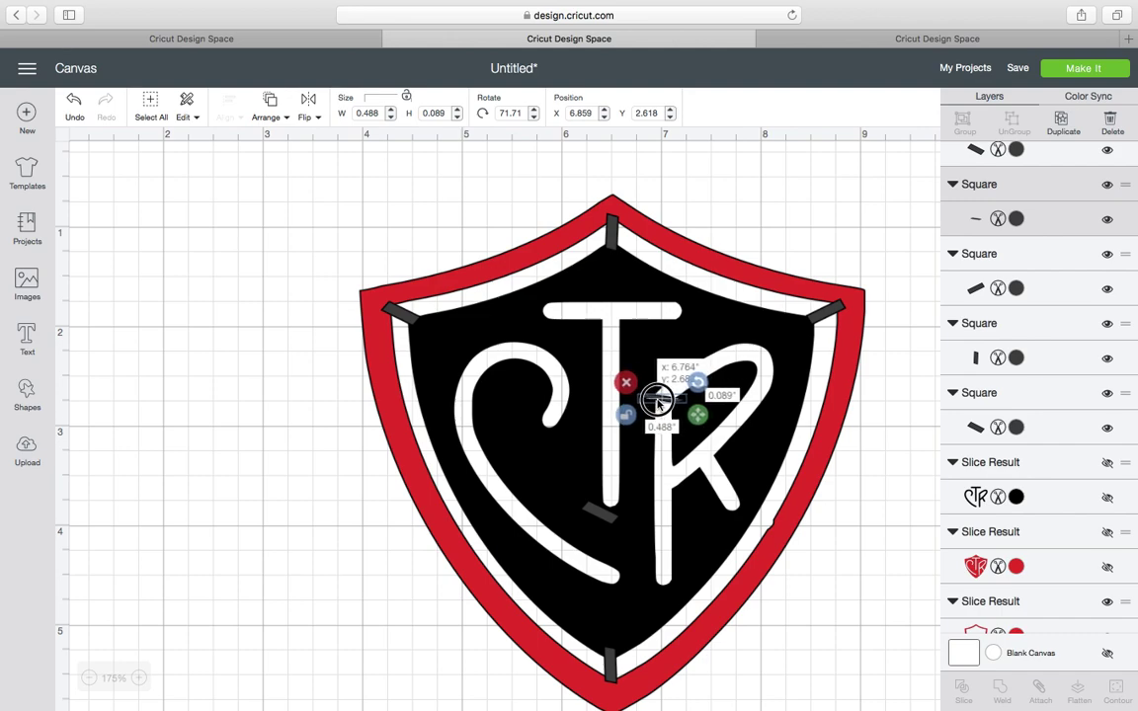
pyautogui.click(828, 482)
pyautogui.click(600, 521)
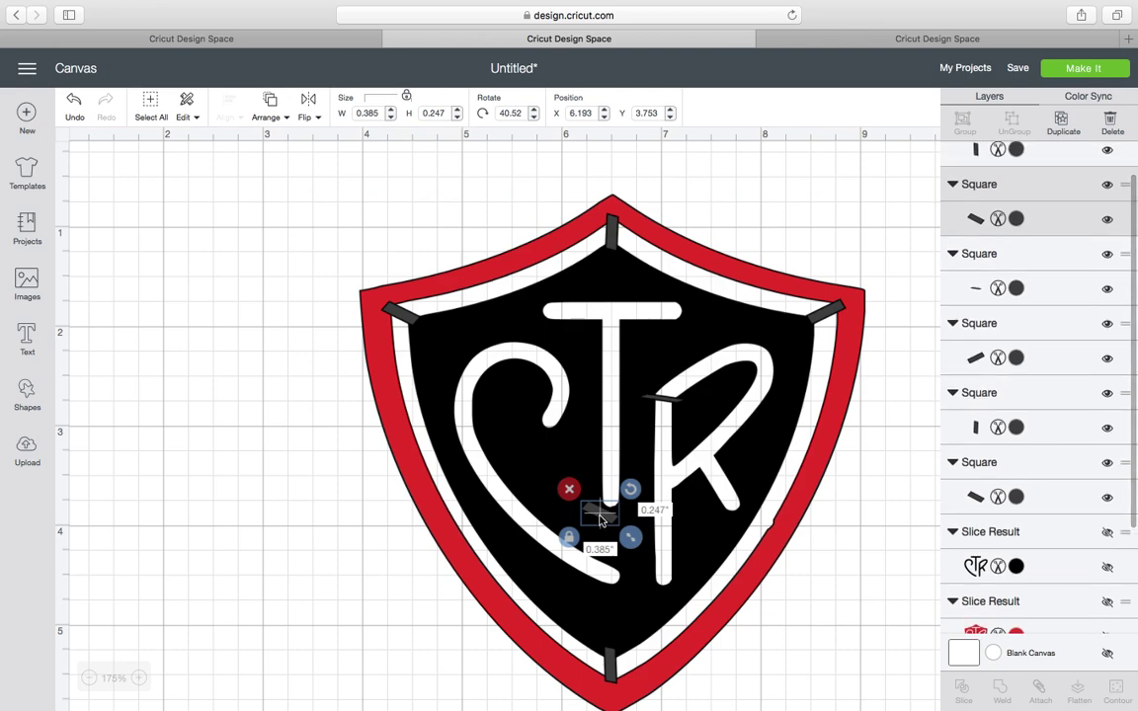
pyautogui.moveTo(639, 534); pyautogui.dragTo(691, 443)
pyautogui.click(859, 555)
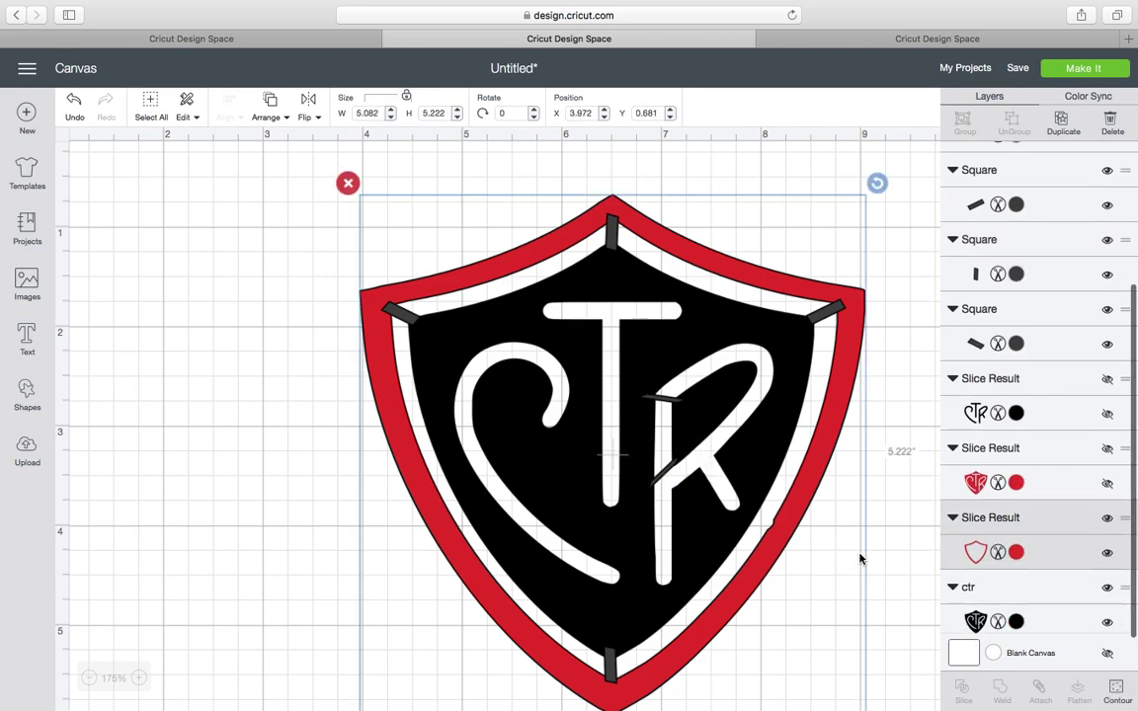
# - Weld the black shield, red border and all six bridging bars into one shape
pyautogui.scroll(-2, 858, 555)
pyautogui.hscroll(3, 859, 555)
pyautogui.scroll(-1, 859, 559)
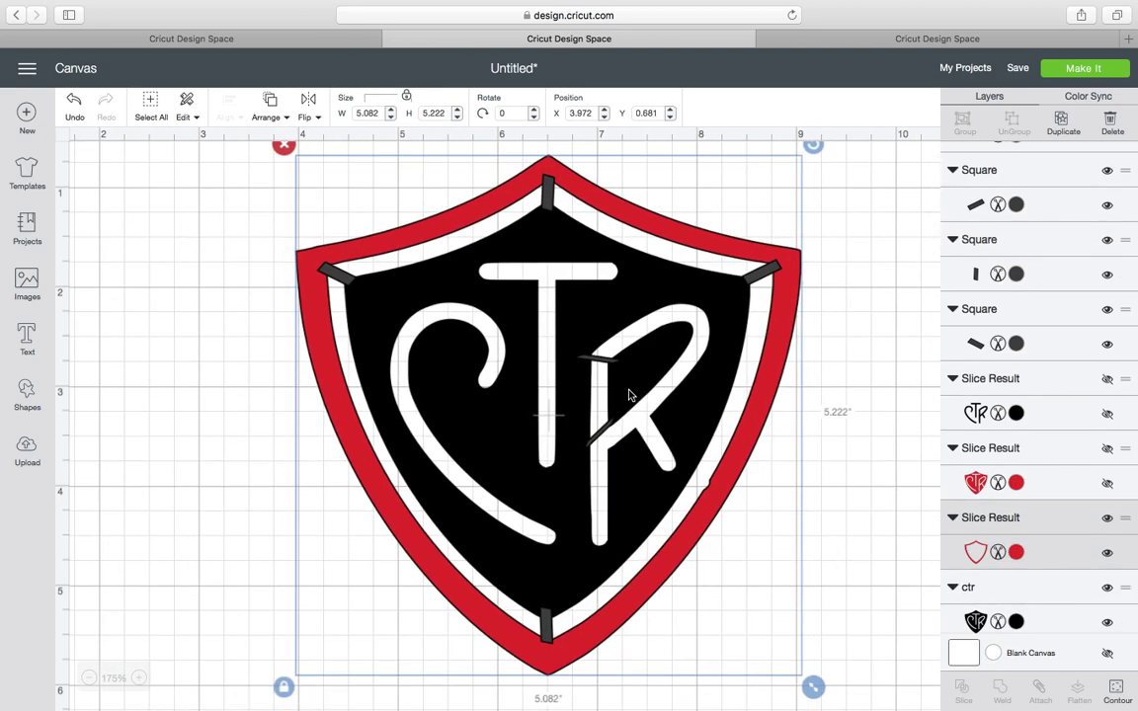
pyautogui.click(241, 224)
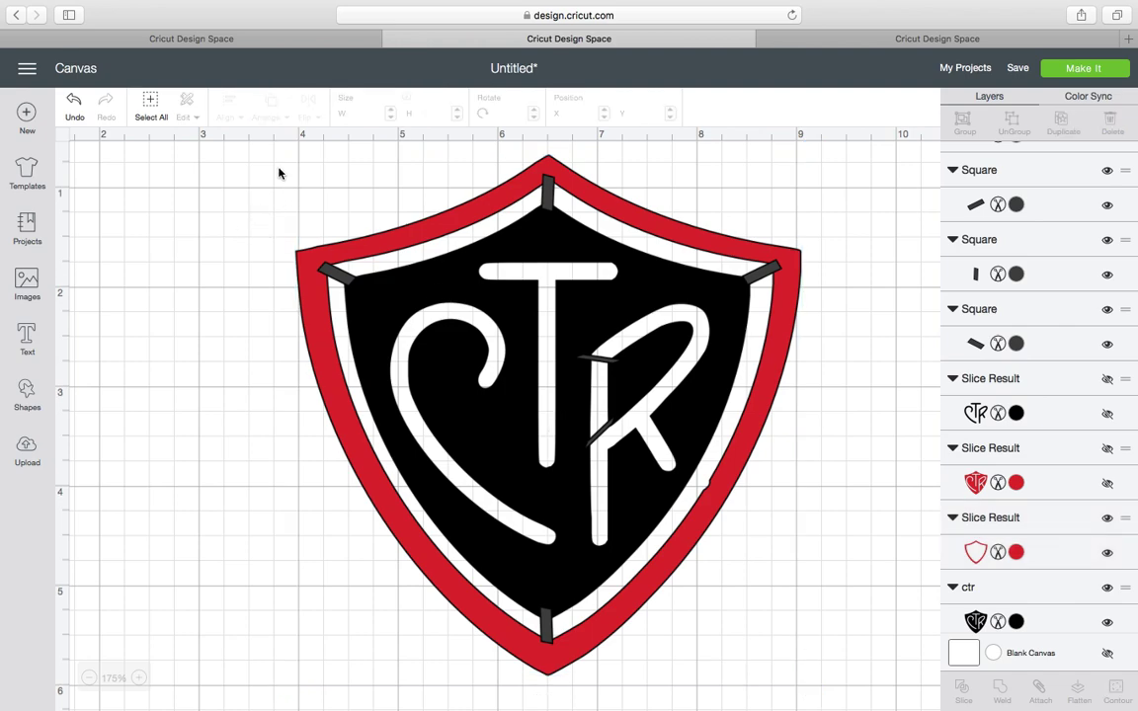
pyautogui.moveTo(236, 154); pyautogui.dragTo(890, 697)
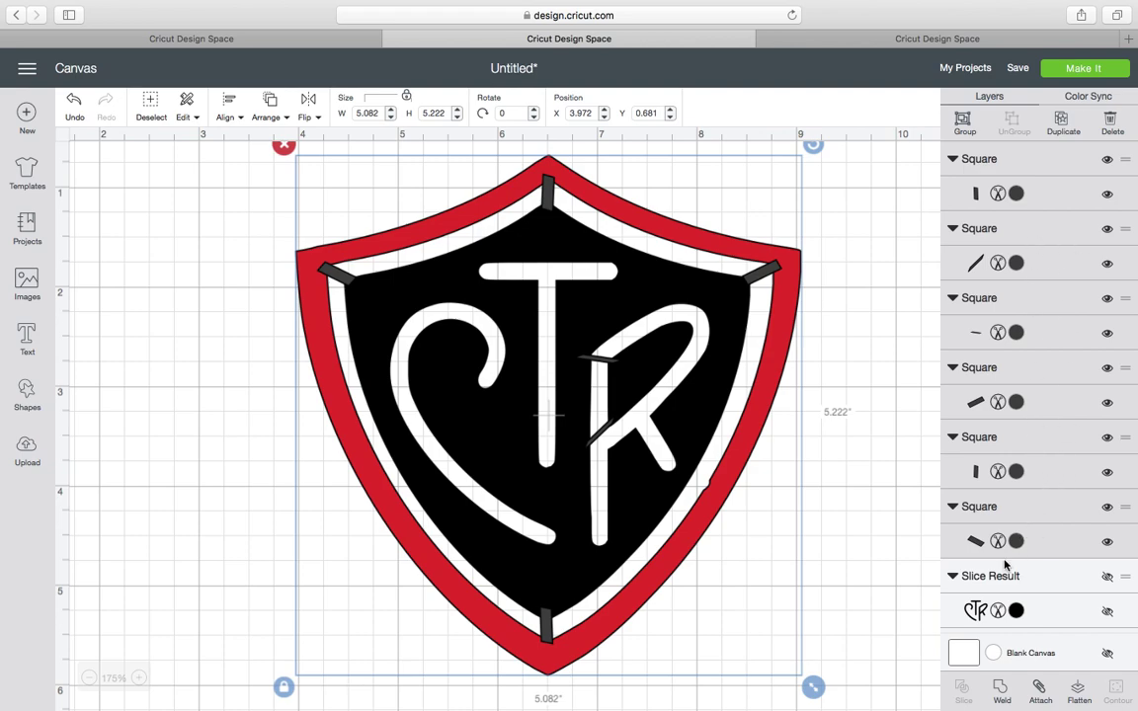
pyautogui.click(1001, 692)
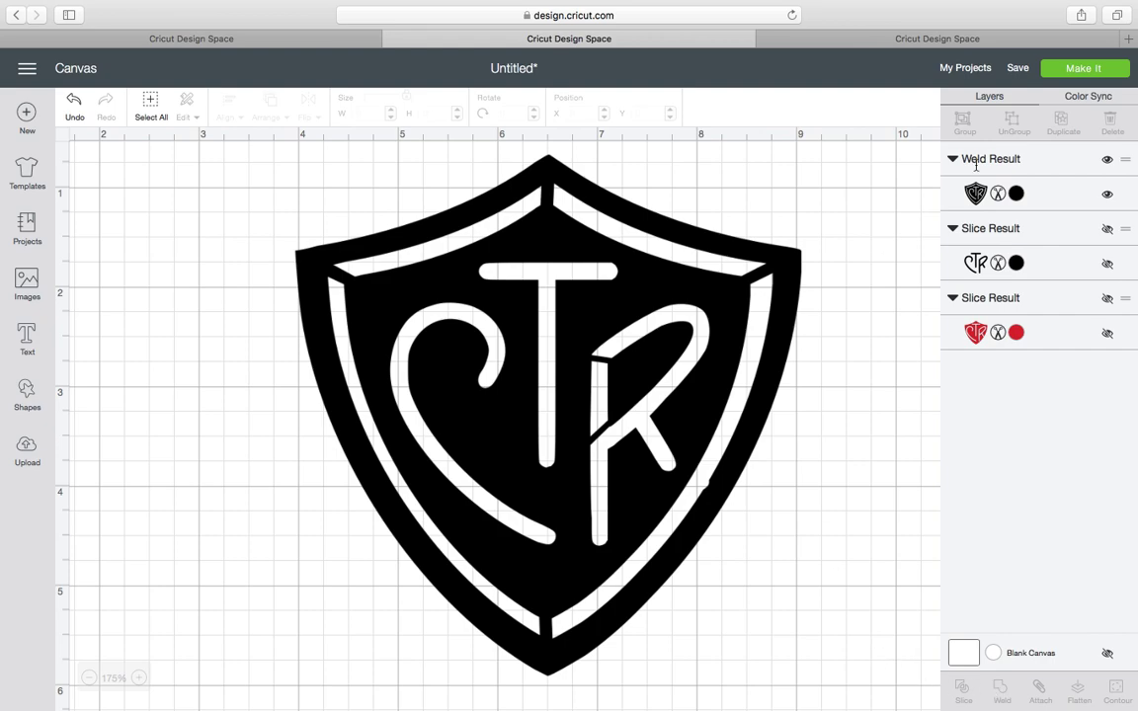
# - Preview the welded shield on the cut mat, return to the canvas, and examine its bridges
pyautogui.click(1084, 70)
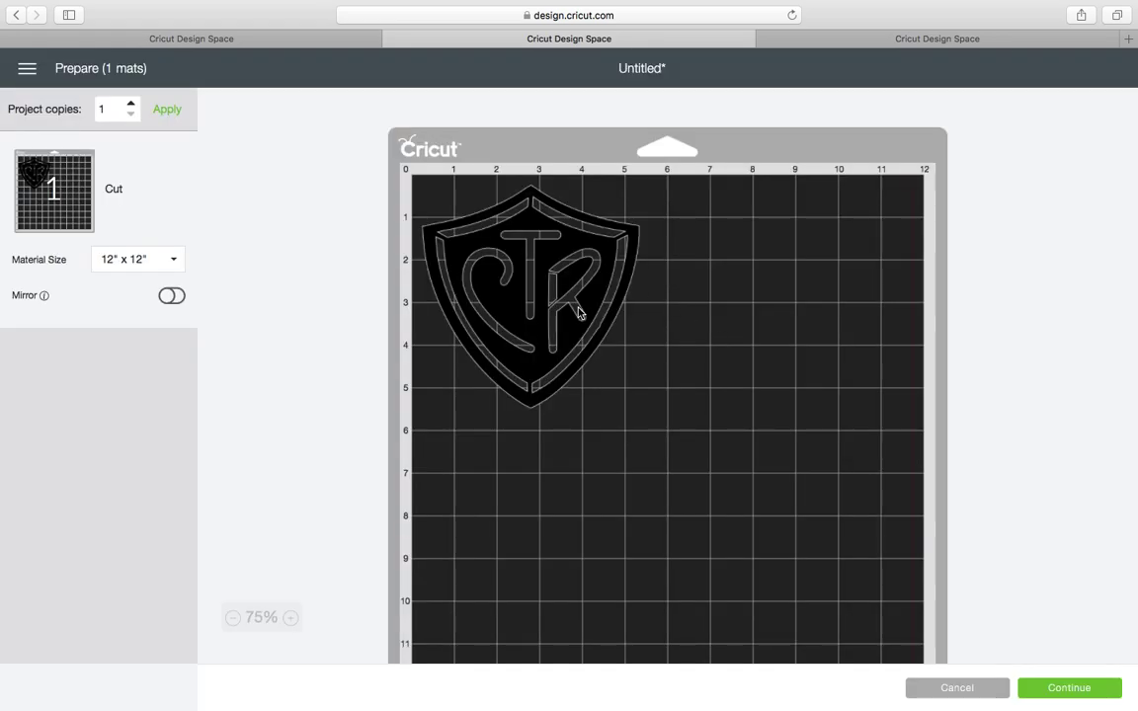
pyautogui.click(580, 312)
pyautogui.moveTo(461, 220); pyautogui.dragTo(480, 235)
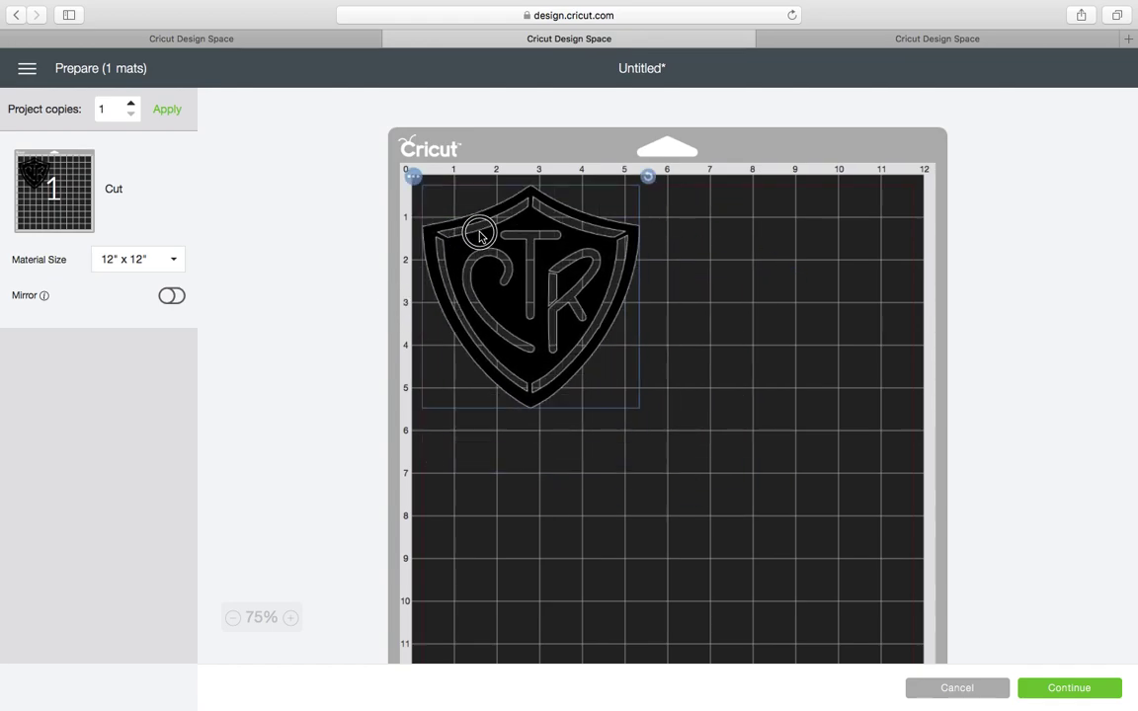
pyautogui.click(647, 179)
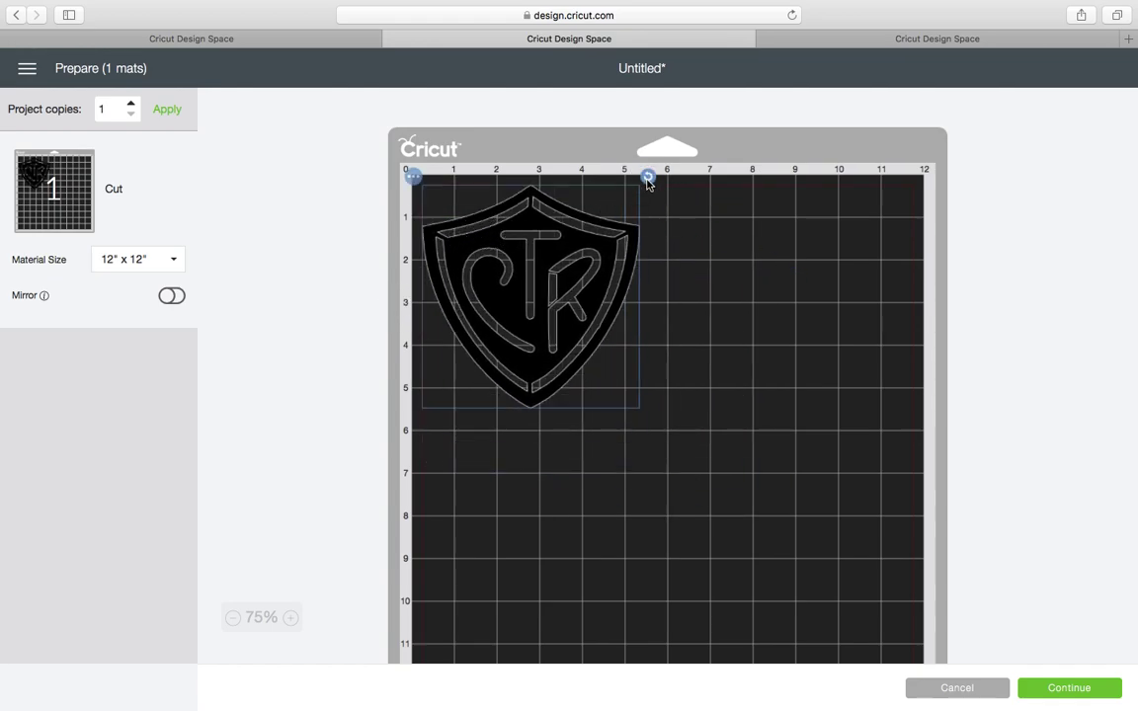
pyautogui.click(496, 284)
pyautogui.moveTo(31, 8)
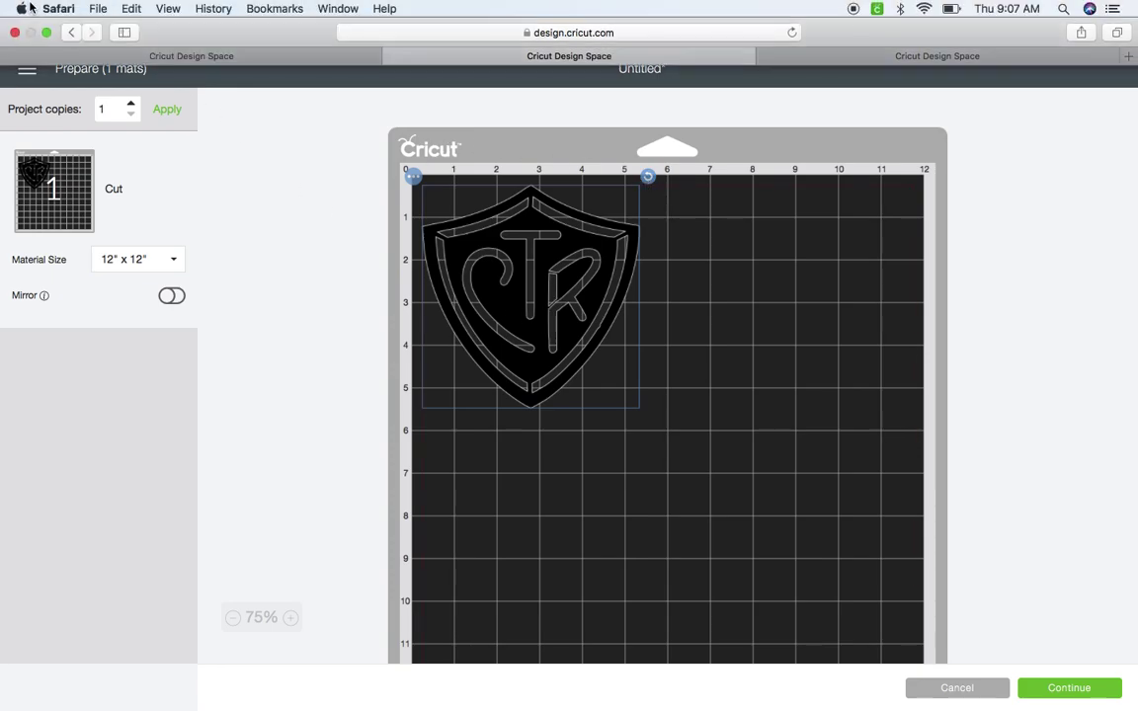
pyautogui.click(69, 33)
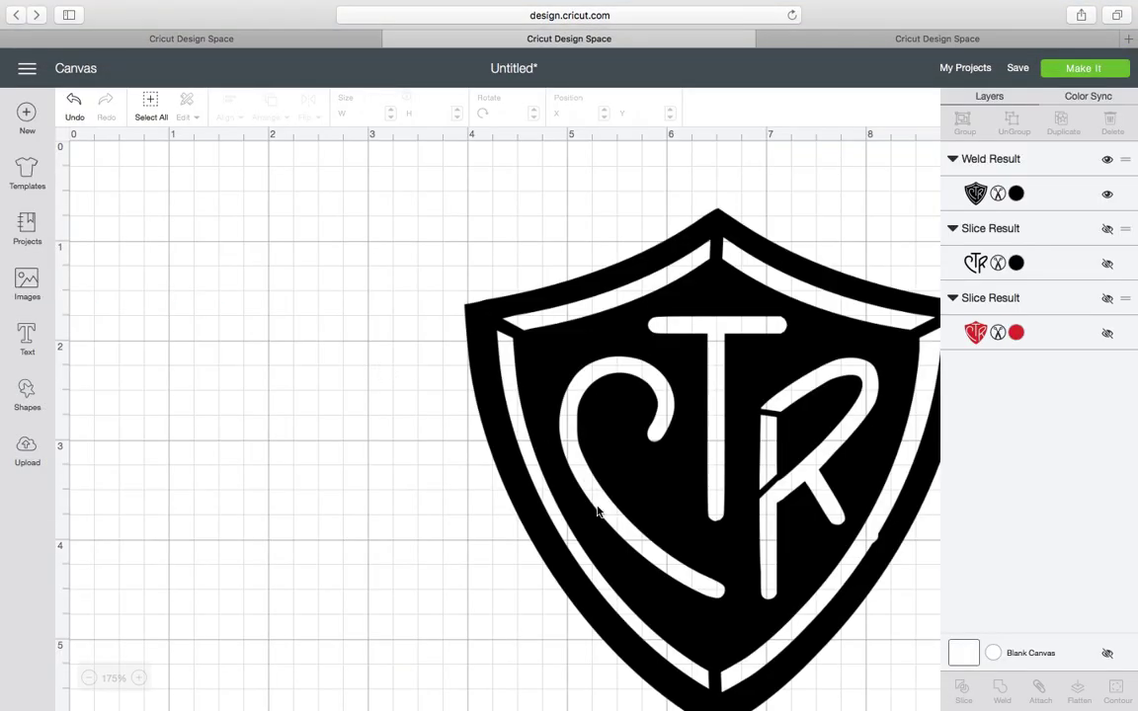
pyautogui.scroll(-3, 597, 511)
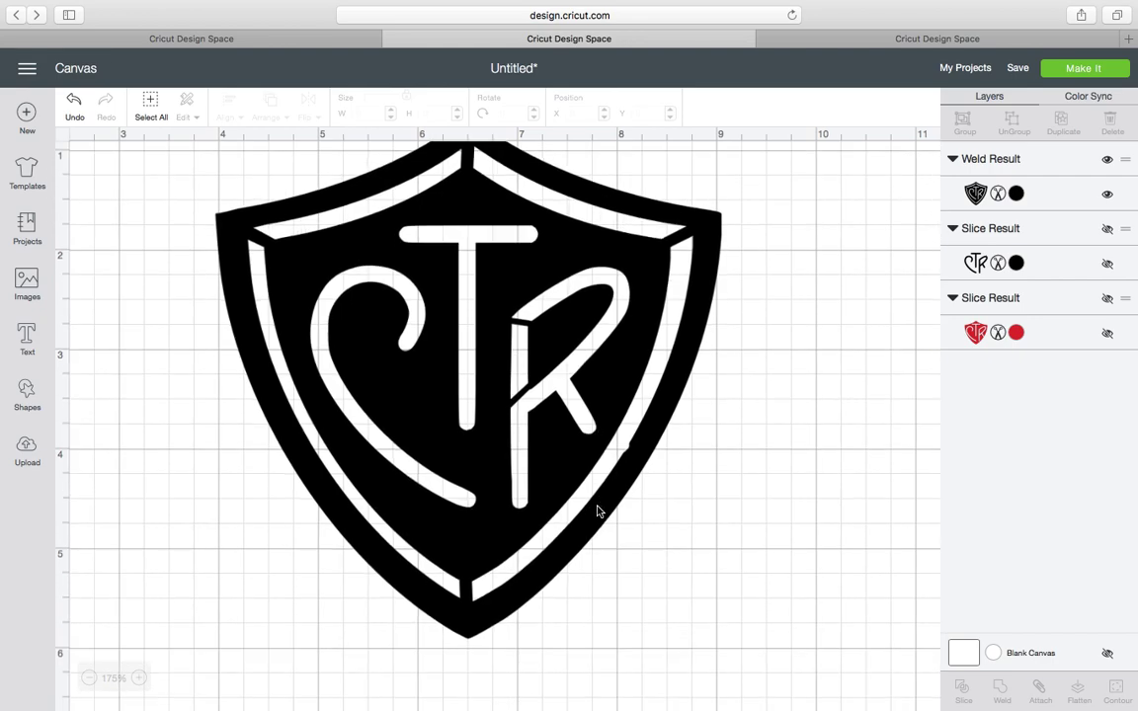
pyautogui.scroll(2, 598, 511)
pyautogui.hscroll(-3, 598, 511)
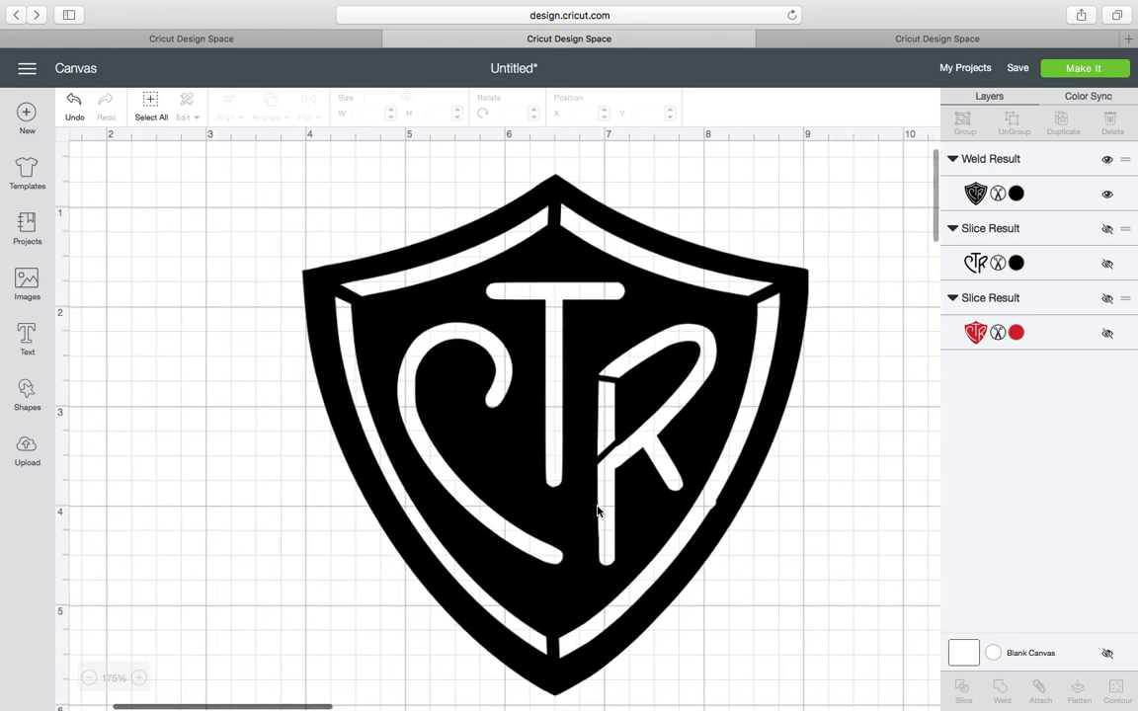